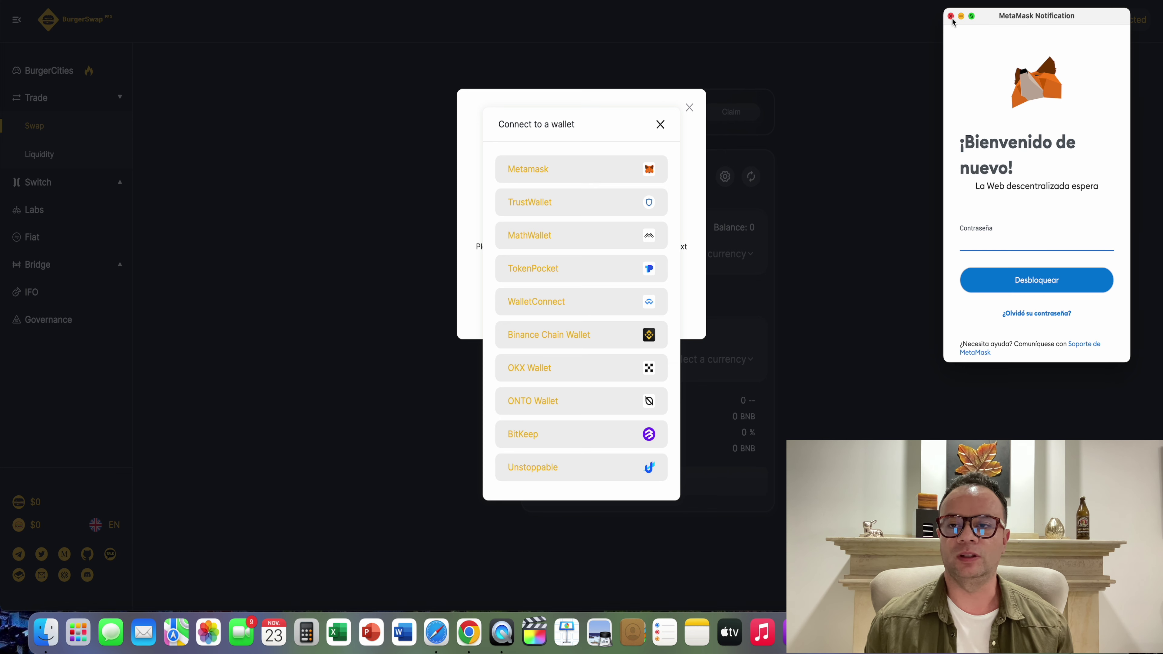
Visit app.burgercities.org from the BurgerCities coin page and view the wallet options offered when starting the game.
click(951, 17)
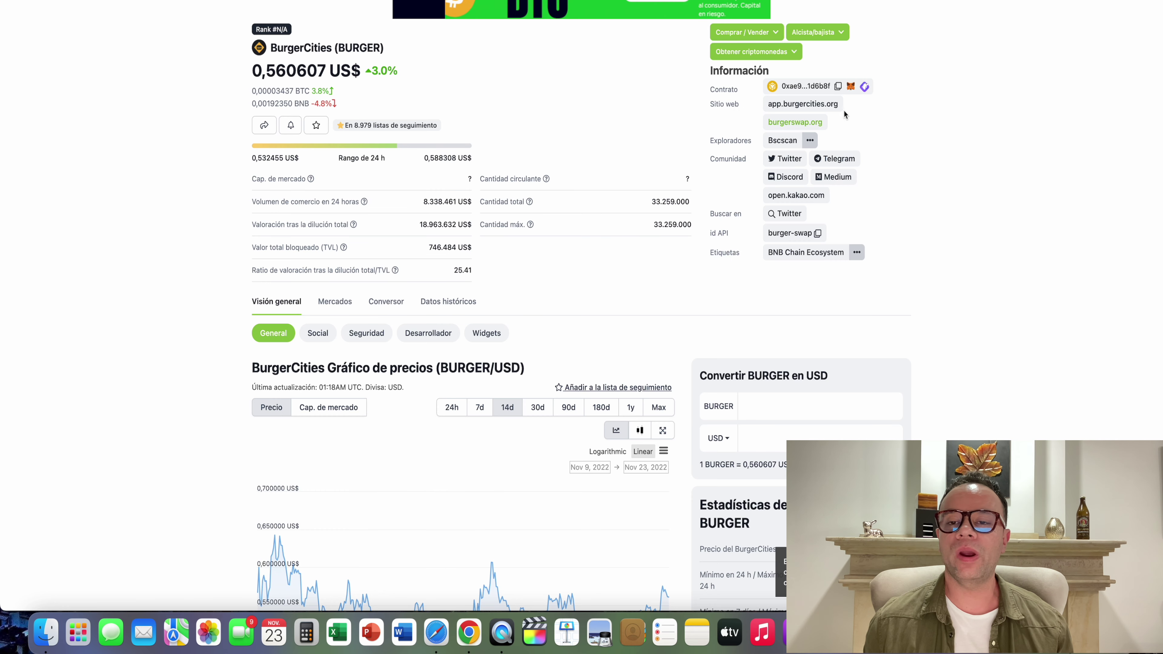
click(818, 107)
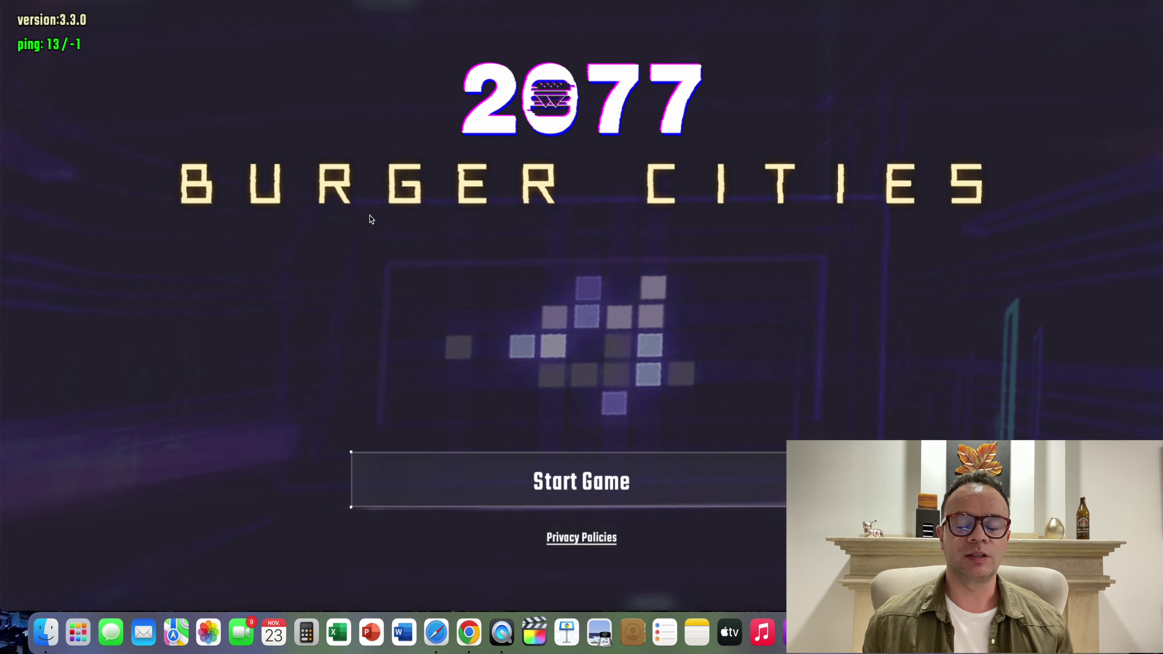
click(596, 481)
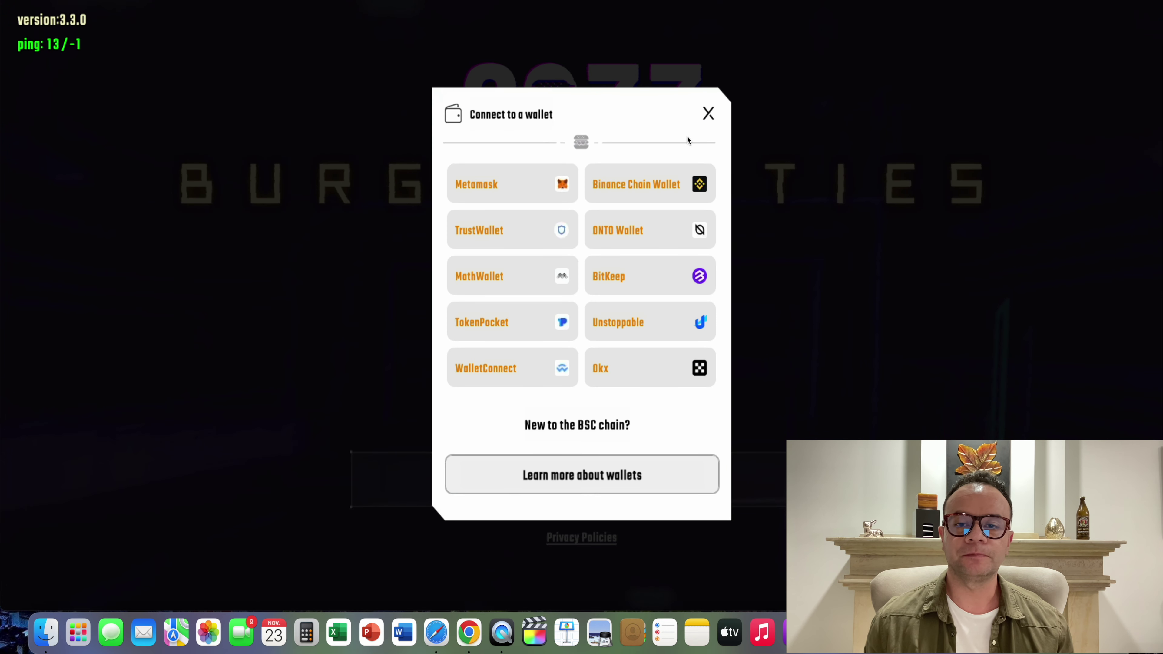
click(709, 113)
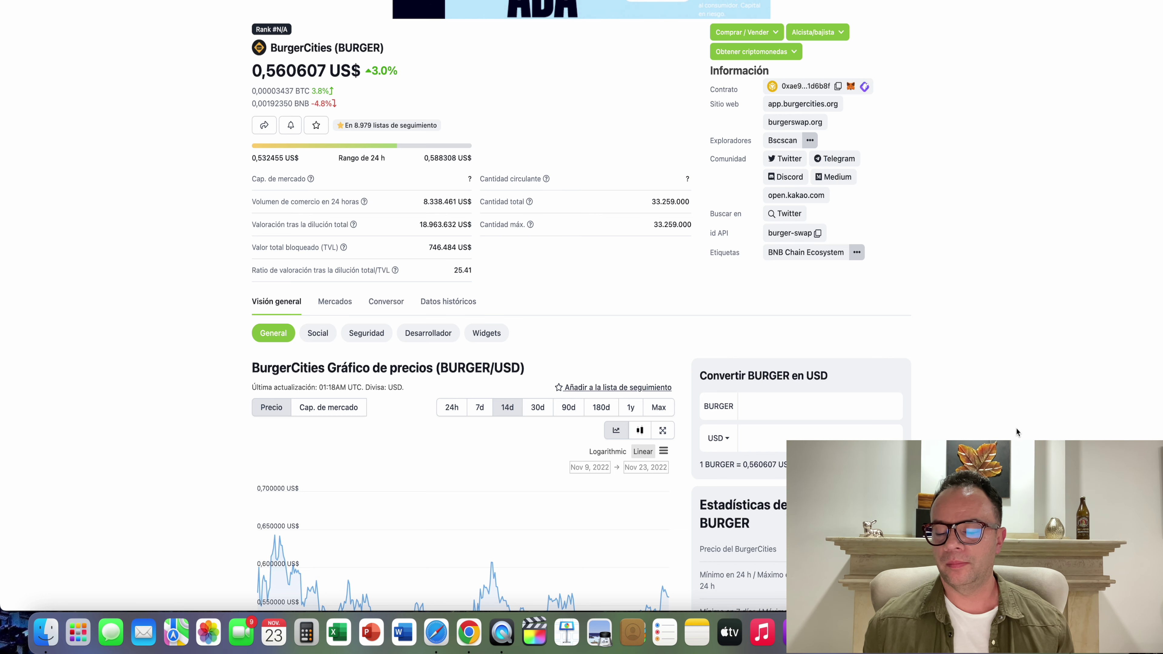
Examine the BurgerCities BURGER/USD price chart over the 7d and 24h ranges.
scroll(1017, 428, down, 5)
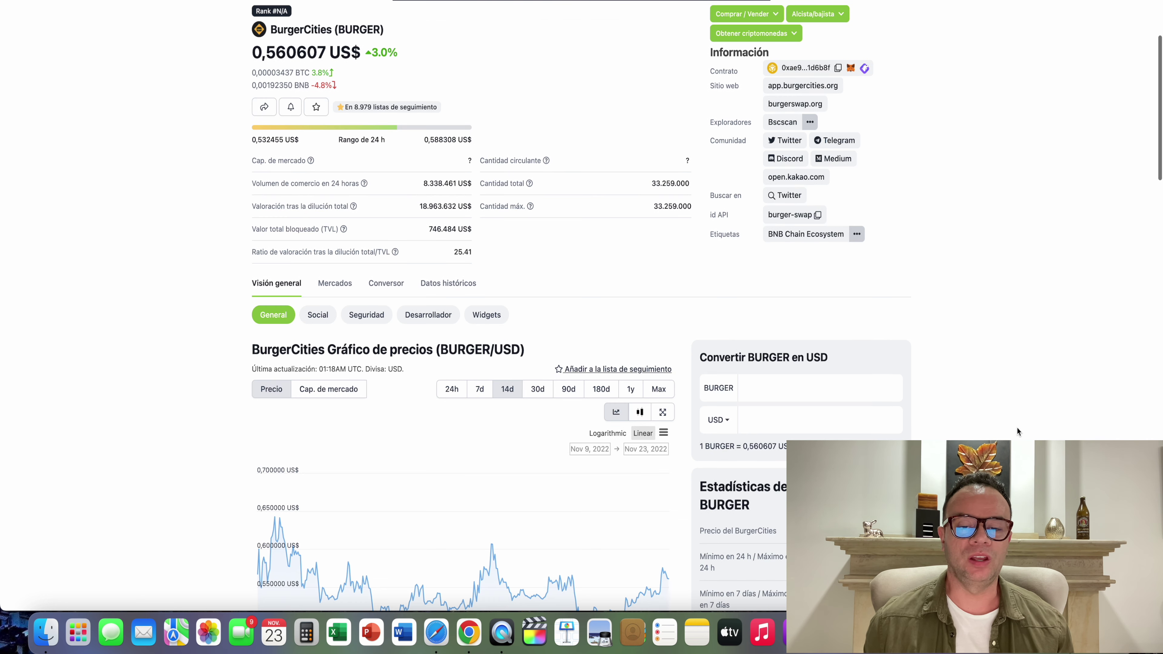
scroll(1017, 431, down, 2)
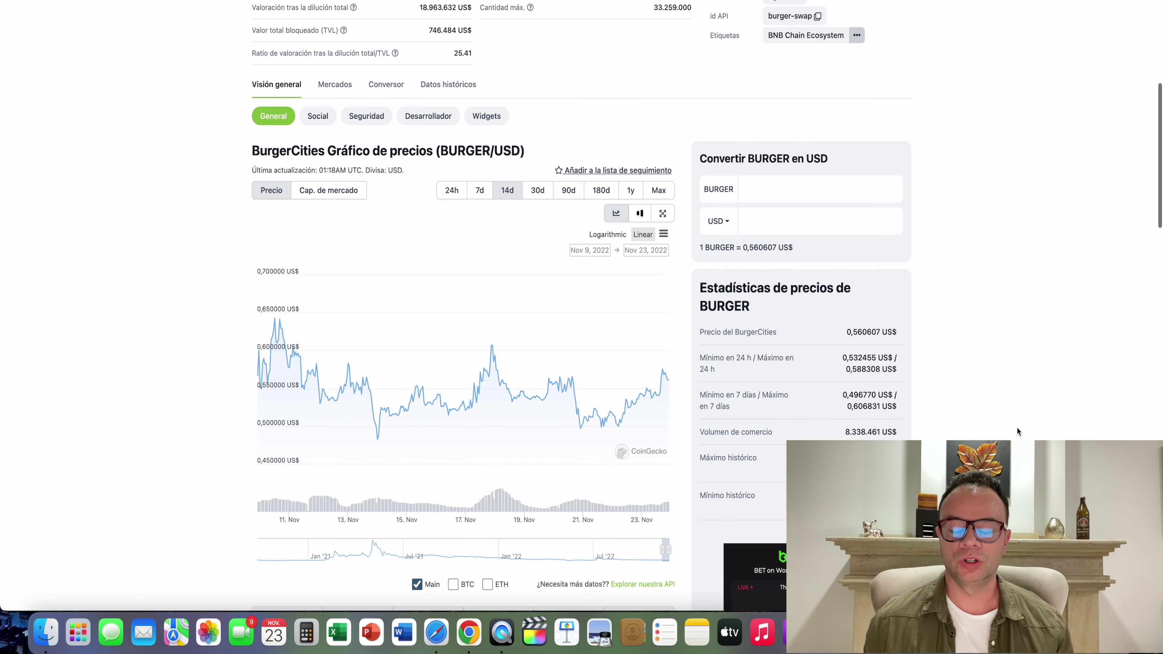
scroll(1018, 430, down, 1)
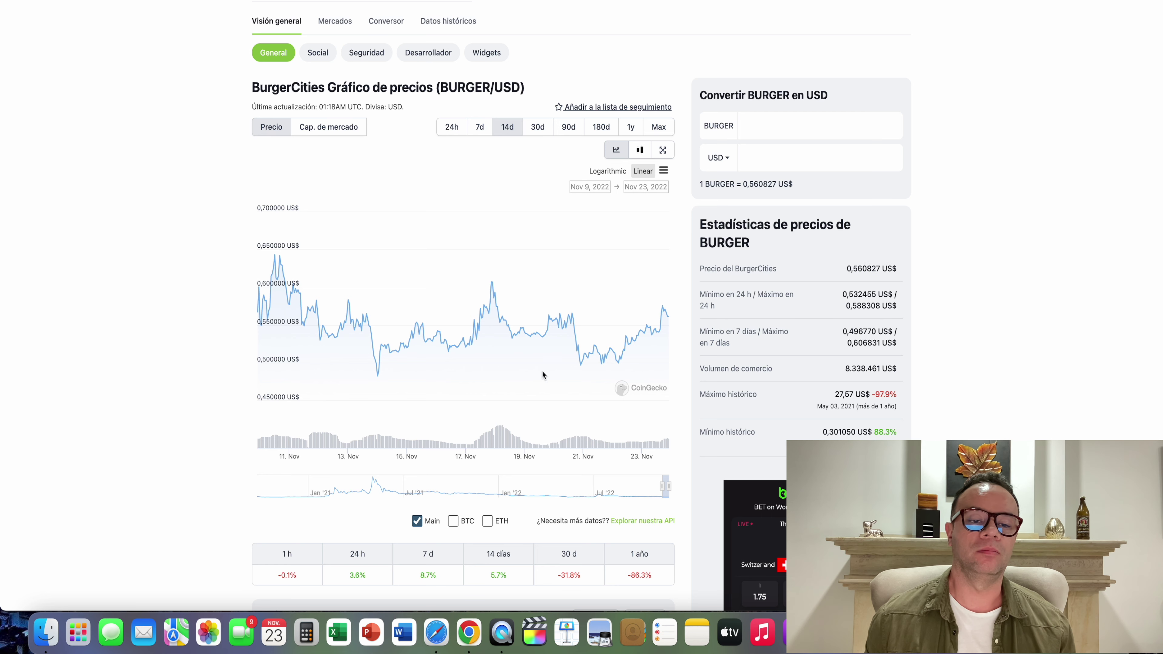
click(480, 131)
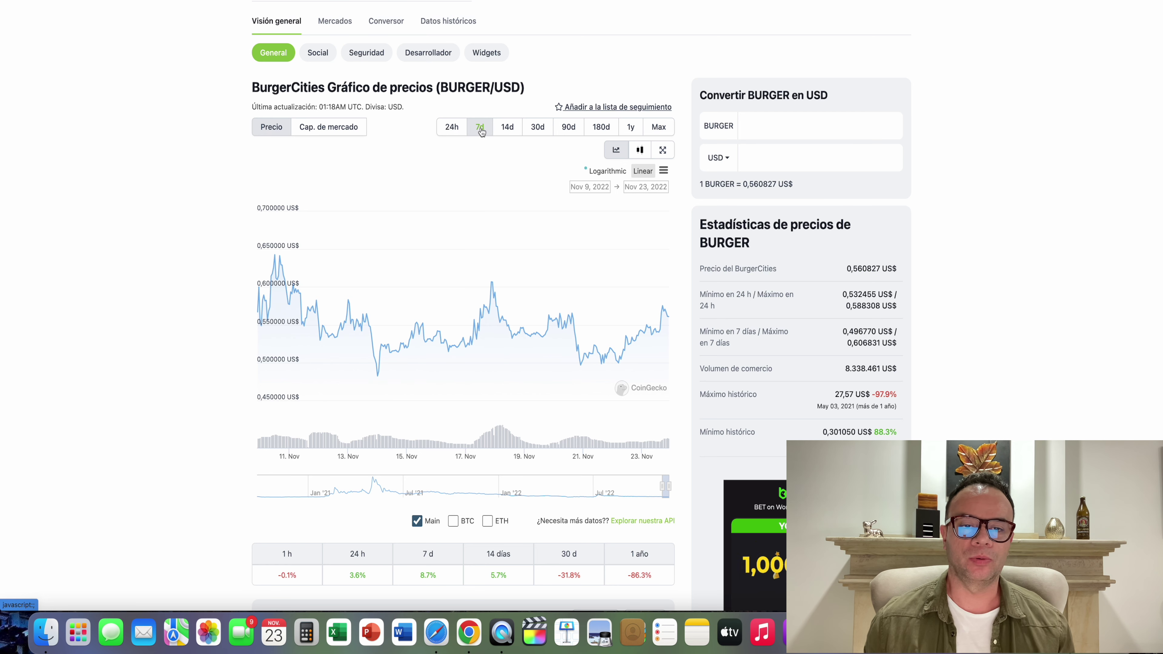
click(452, 128)
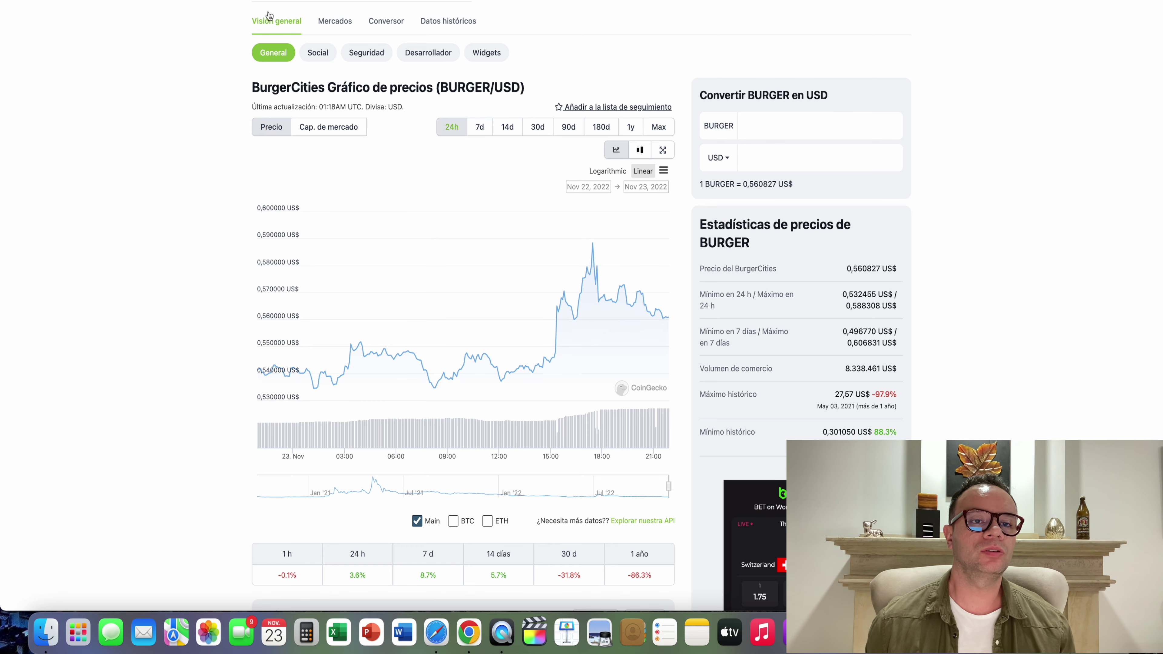
Switch to the 3Commas DCA bot form and review the maximum active deals and base order size under Estrategia.
key(ctrl+Tab)
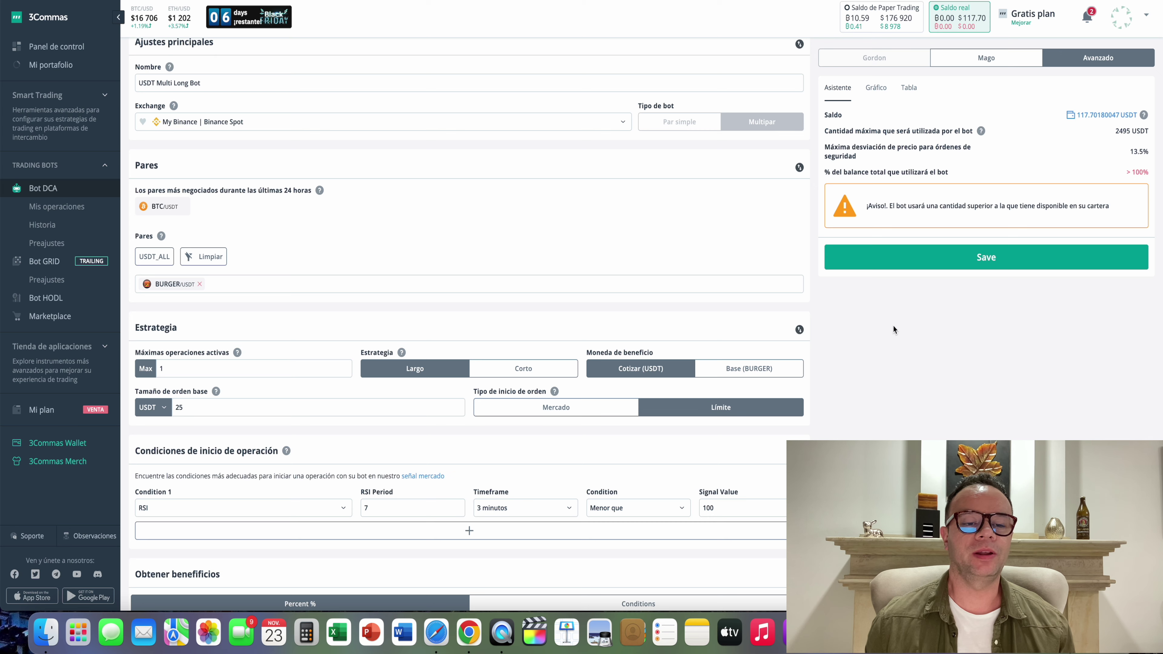
scroll(900, 334, down, 2)
scroll(900, 334, down, 5)
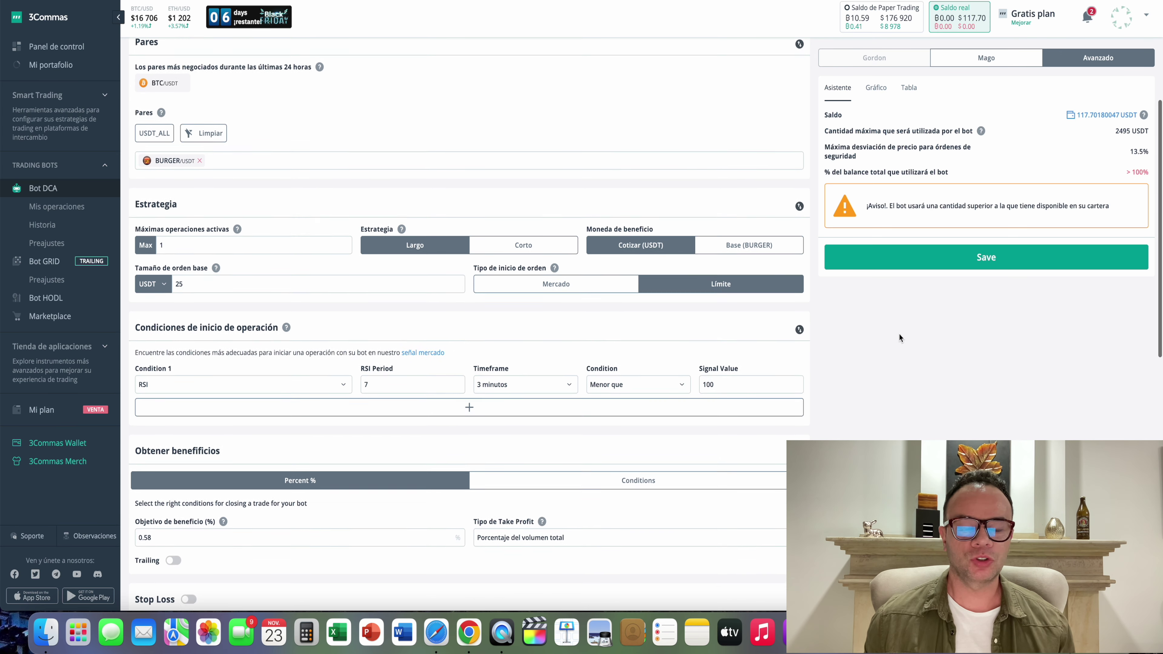
scroll(900, 333, down, 1)
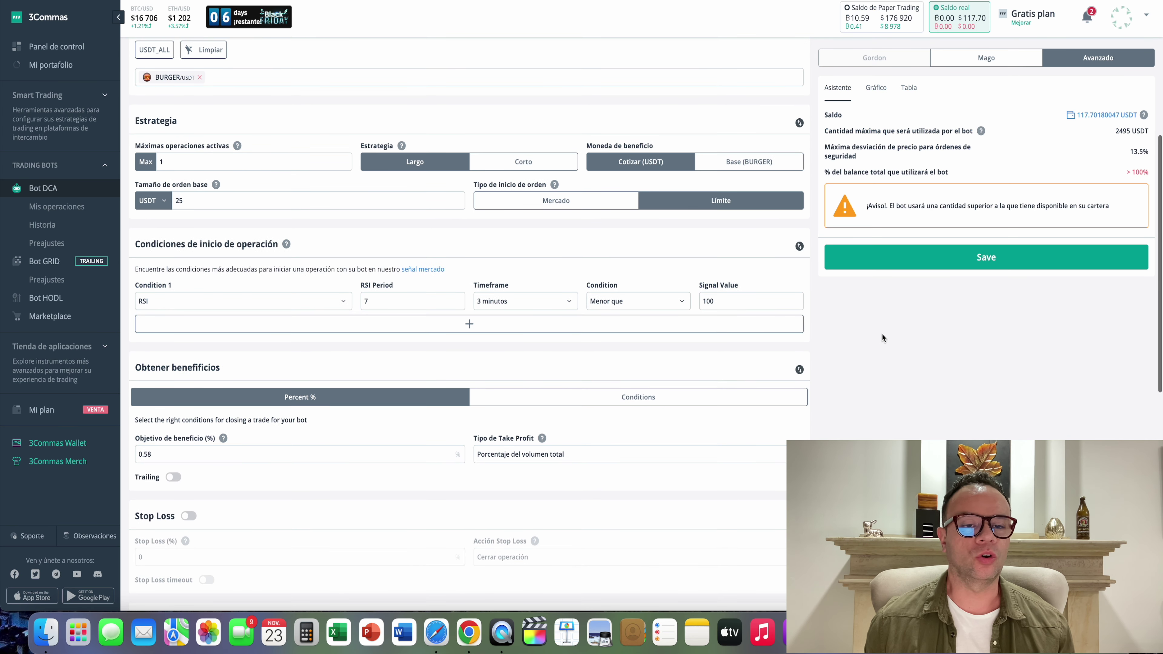
drag(163, 161, 158, 161)
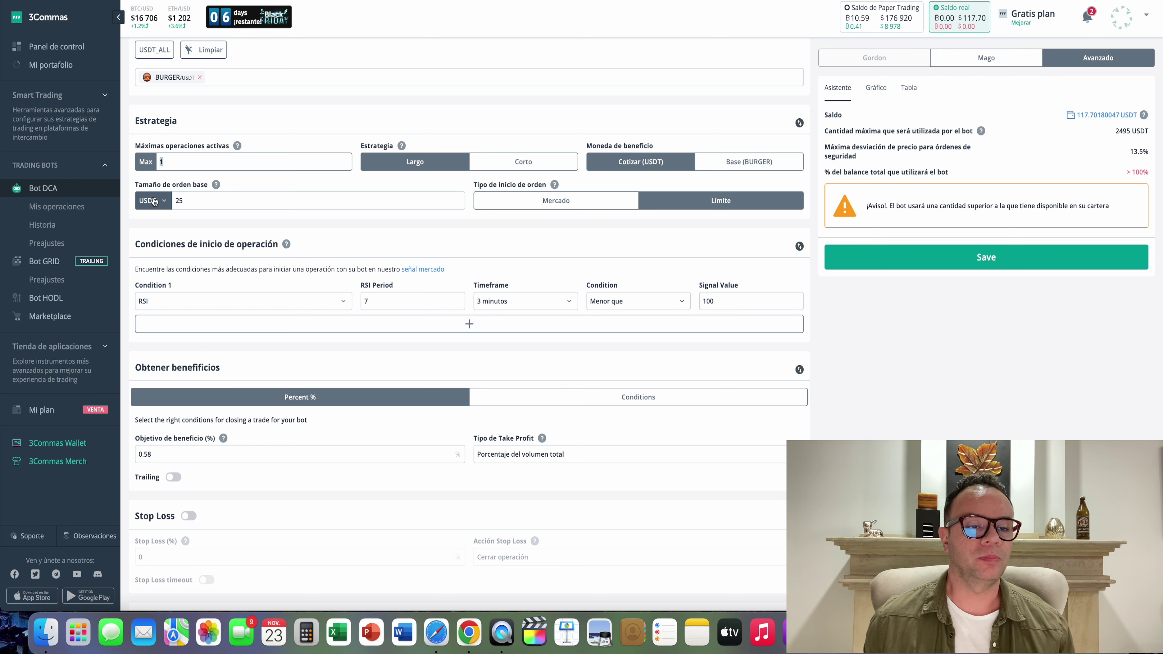
double_click(173, 200)
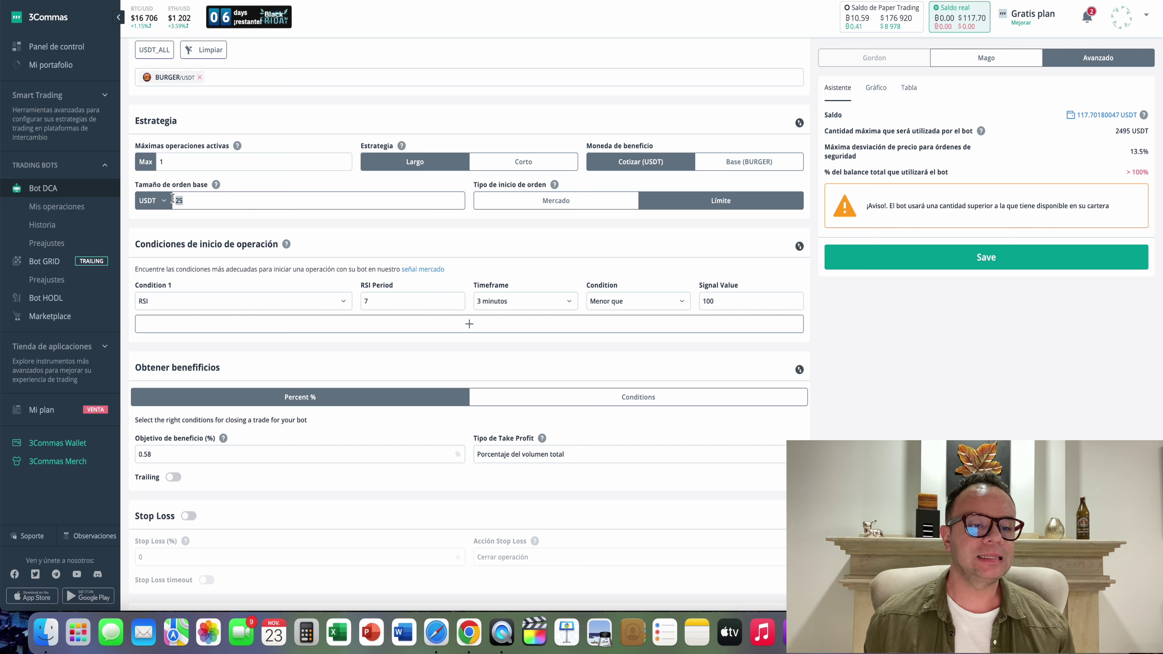
click(343, 226)
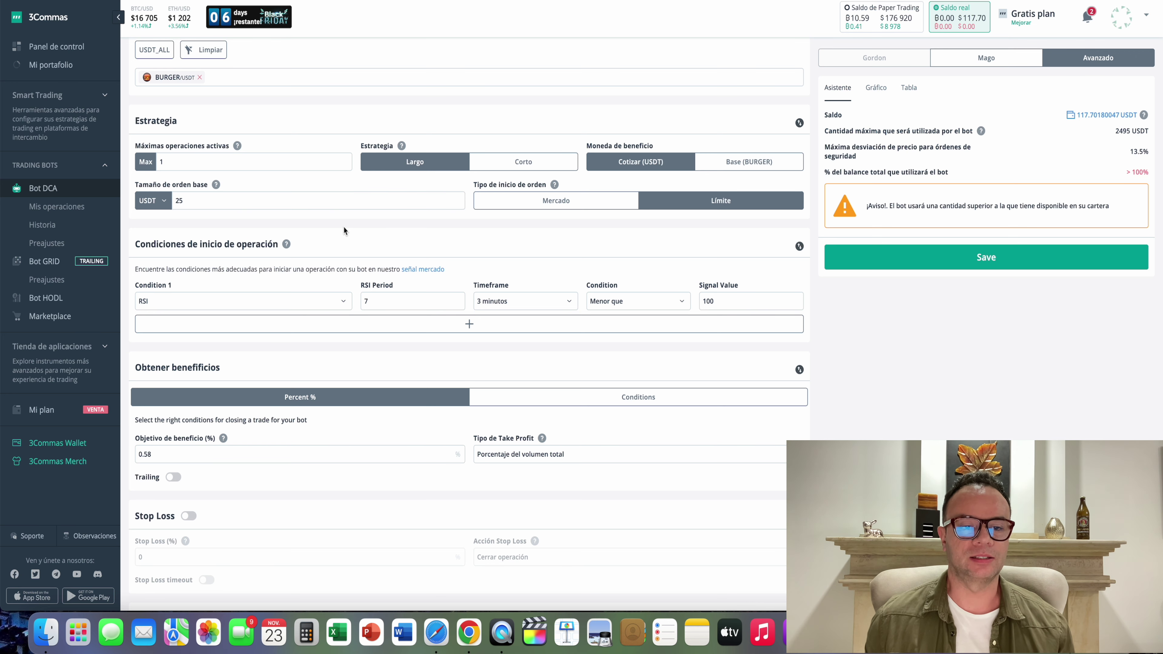
Review the deal start conditions of the bot, focusing on the RSI condition's signal value.
scroll(343, 226, down, 2)
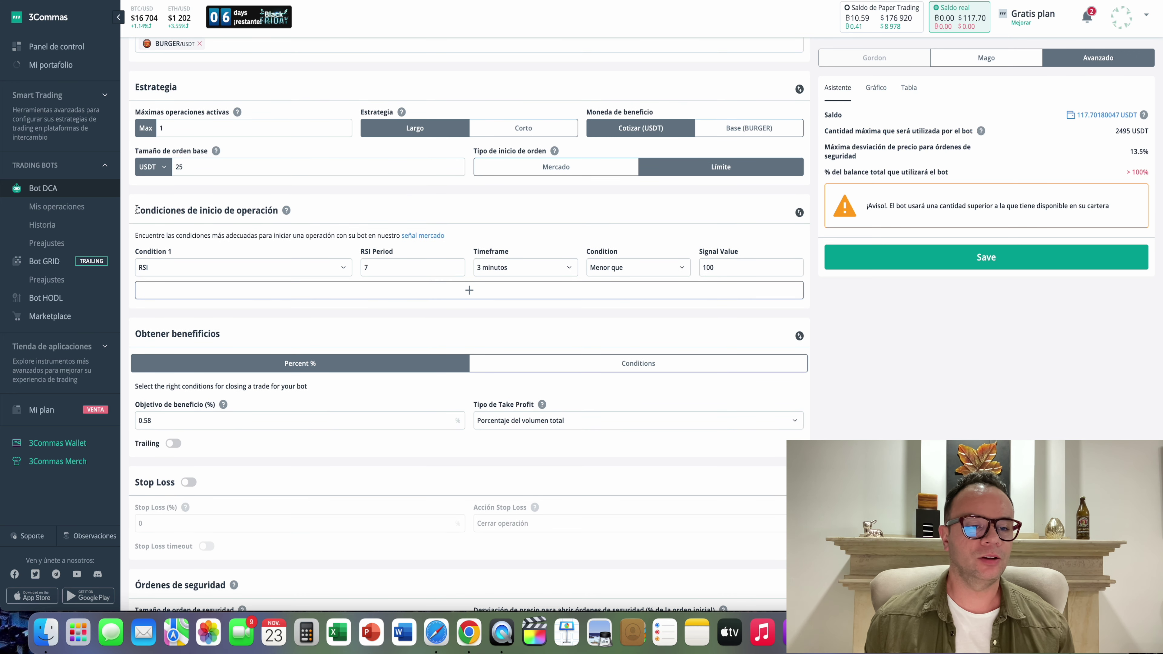
drag(137, 210, 277, 214)
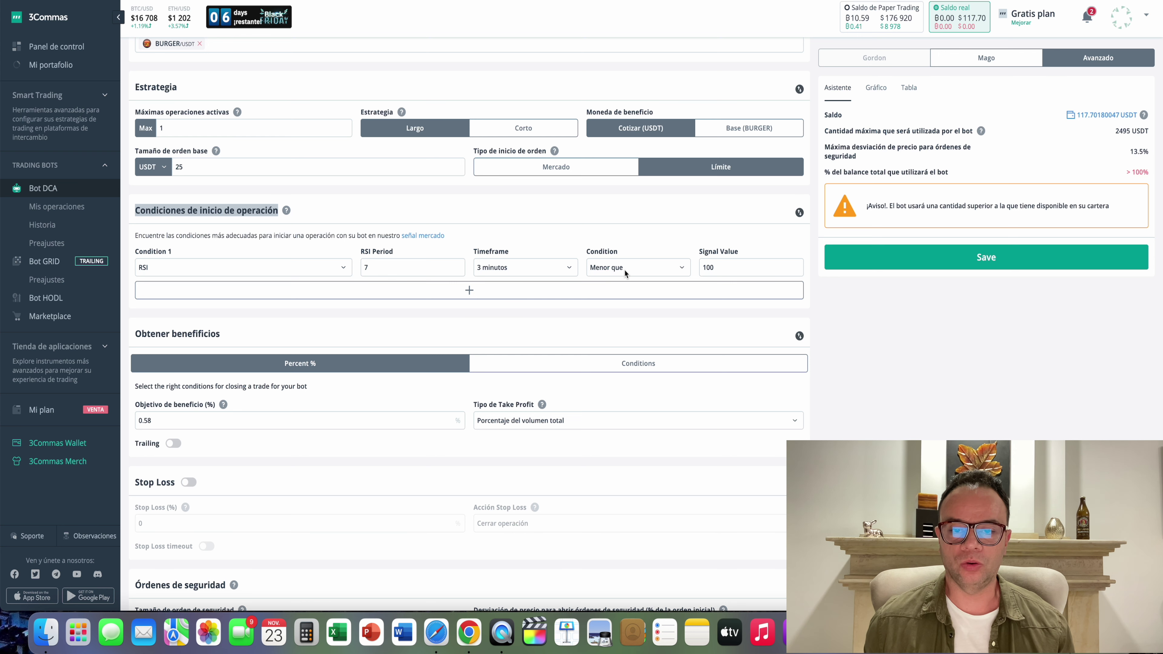
double_click(699, 270)
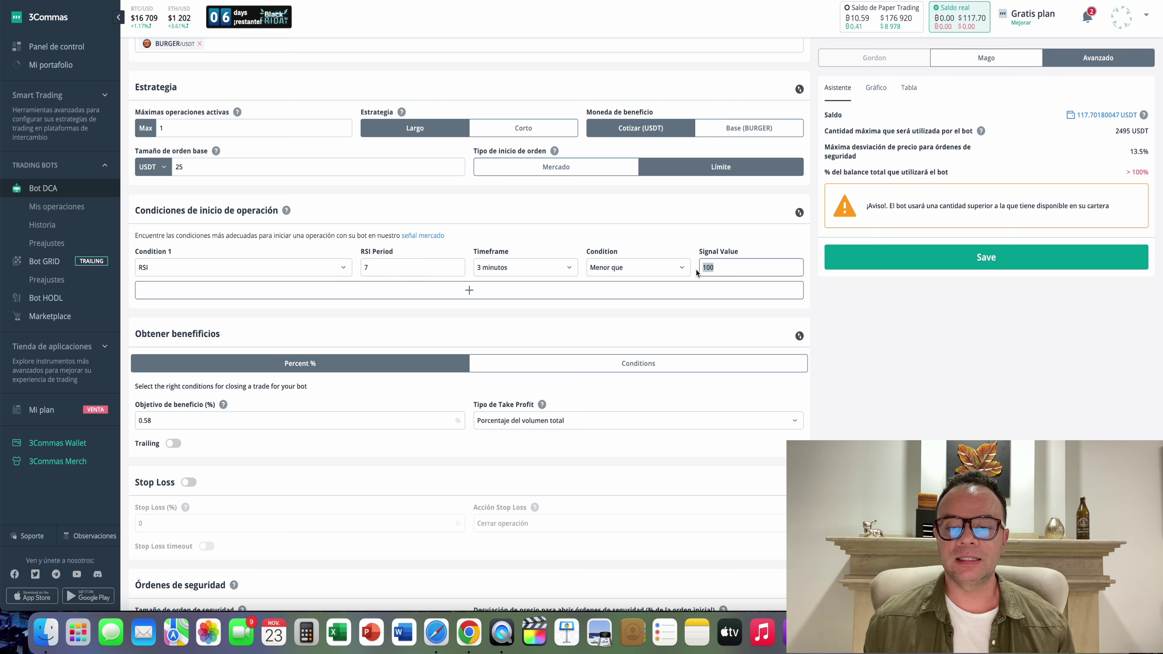
click(717, 268)
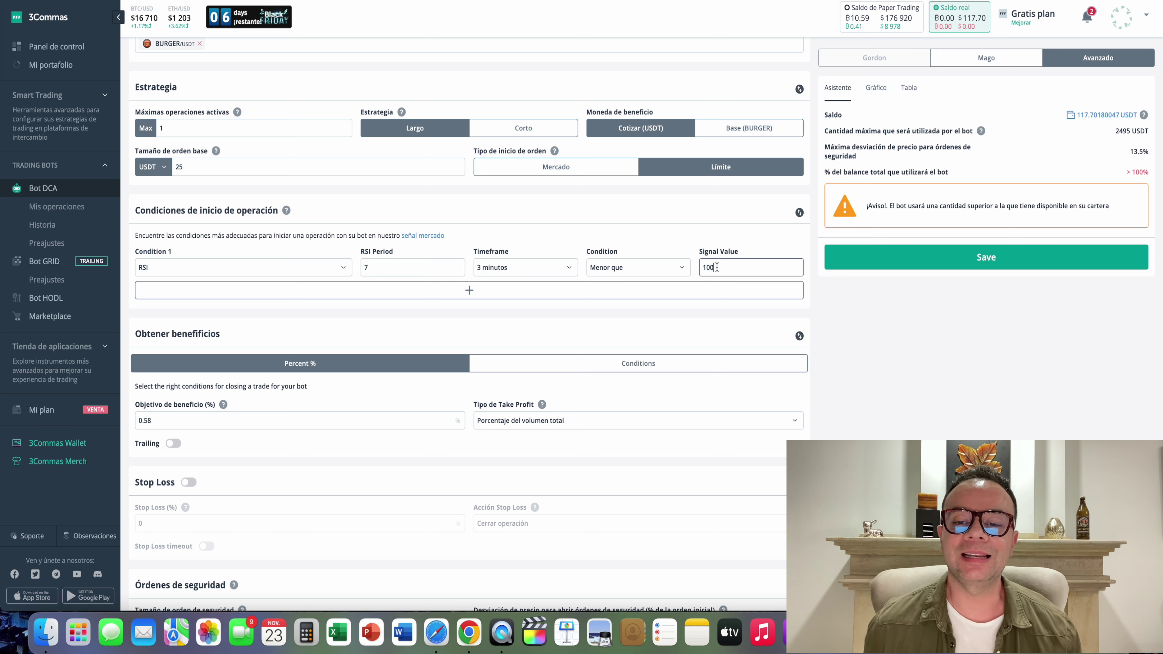
drag(717, 268, 703, 268)
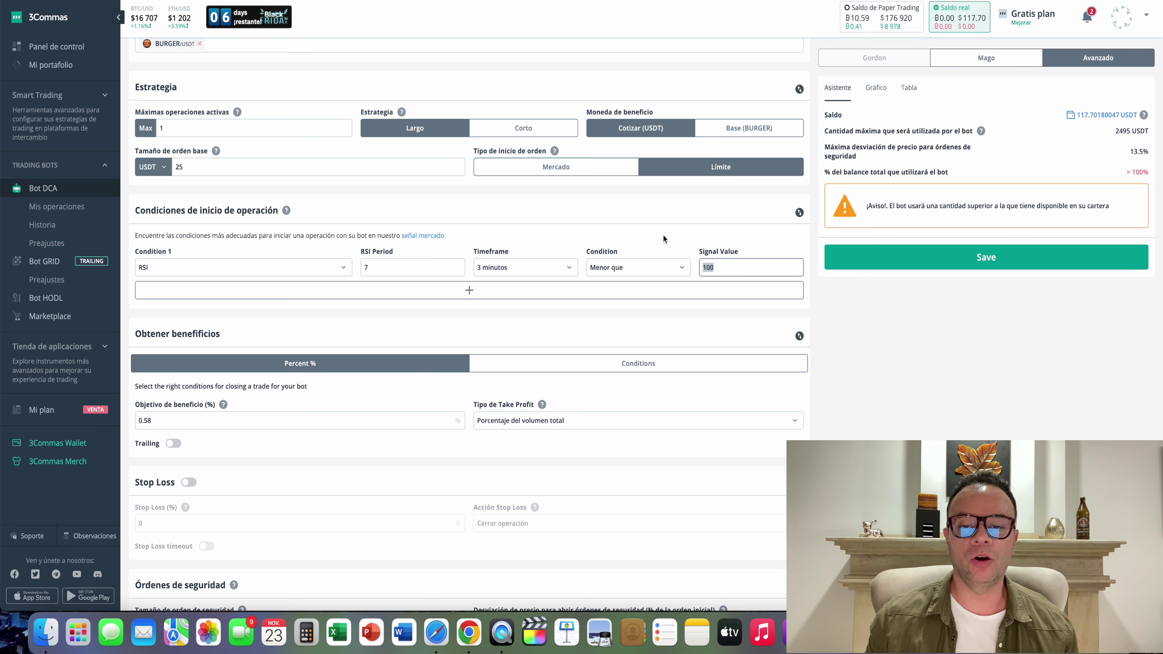
Recheck the bot's selected BURGER/USDT pair and its maximum active deals setting.
scroll(664, 235, up, 2)
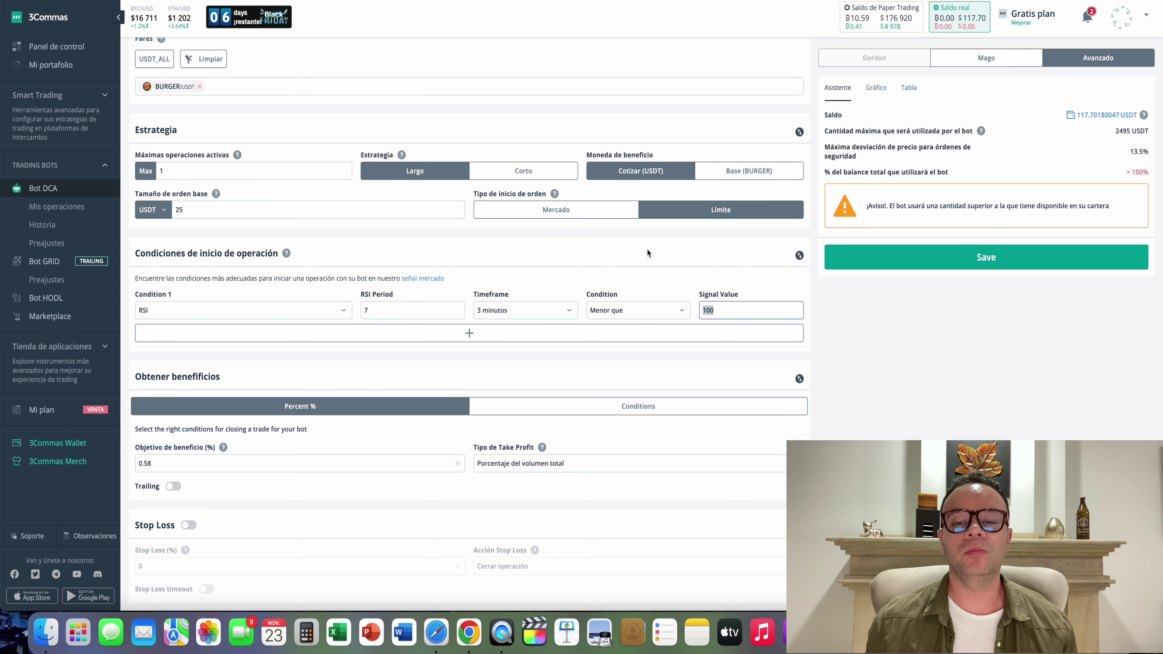
scroll(648, 252, up, 6)
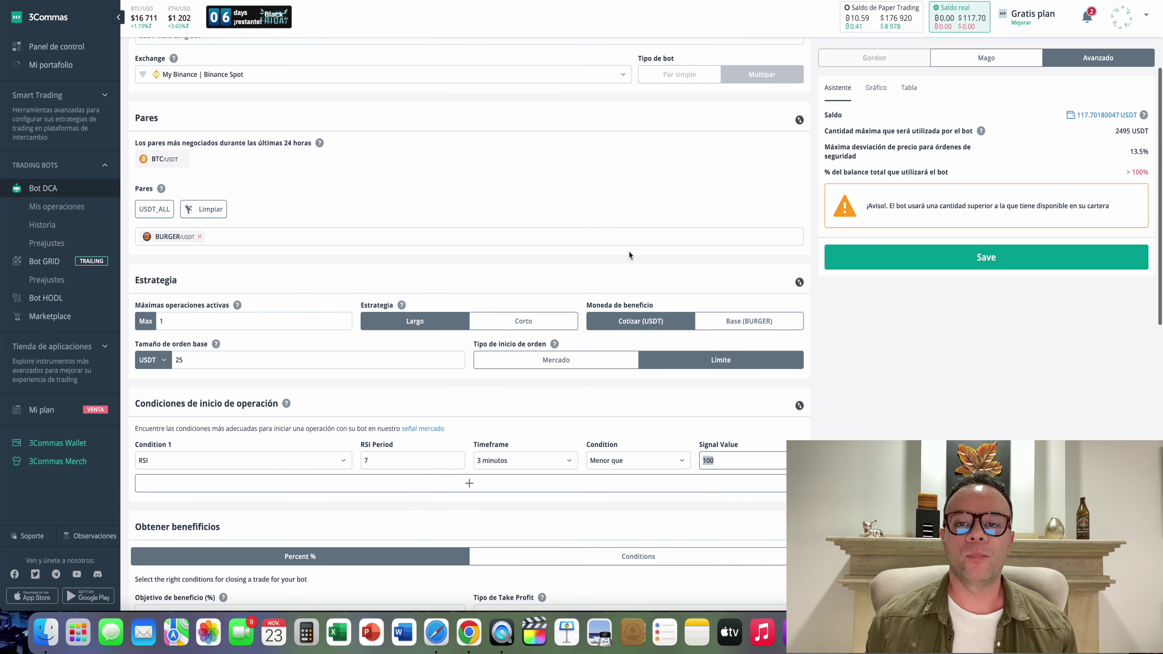
click(167, 323)
drag(168, 323, 157, 323)
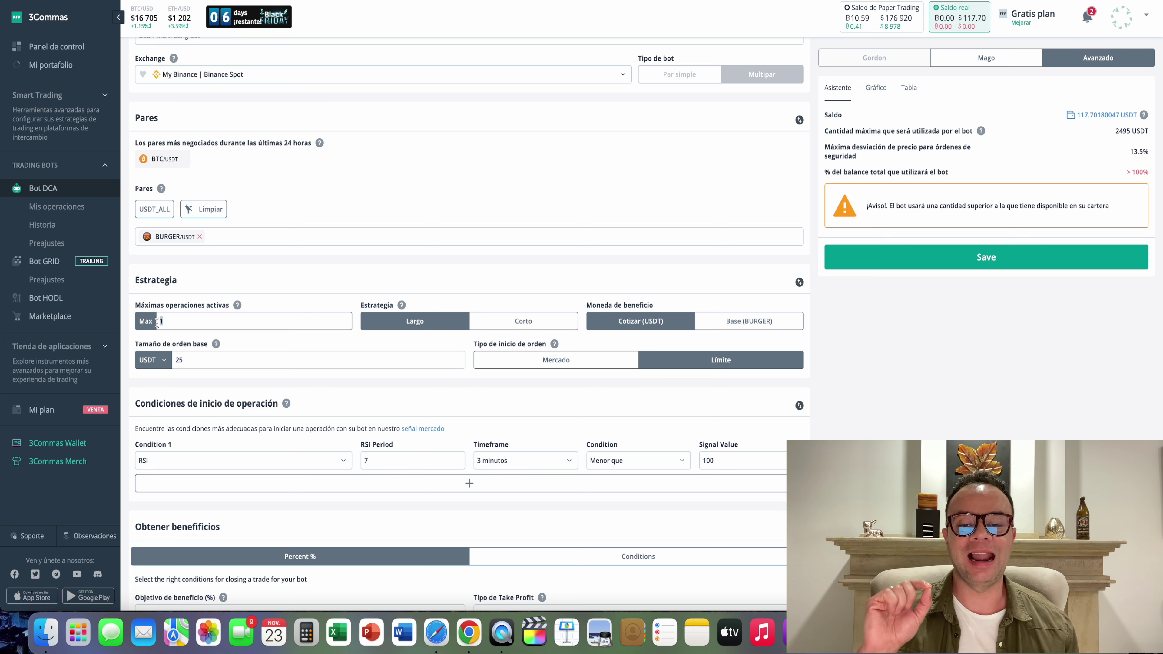
Review the take profit section, focusing on the profit target percentage (Objetivo de beneficio).
scroll(892, 393, down, 5)
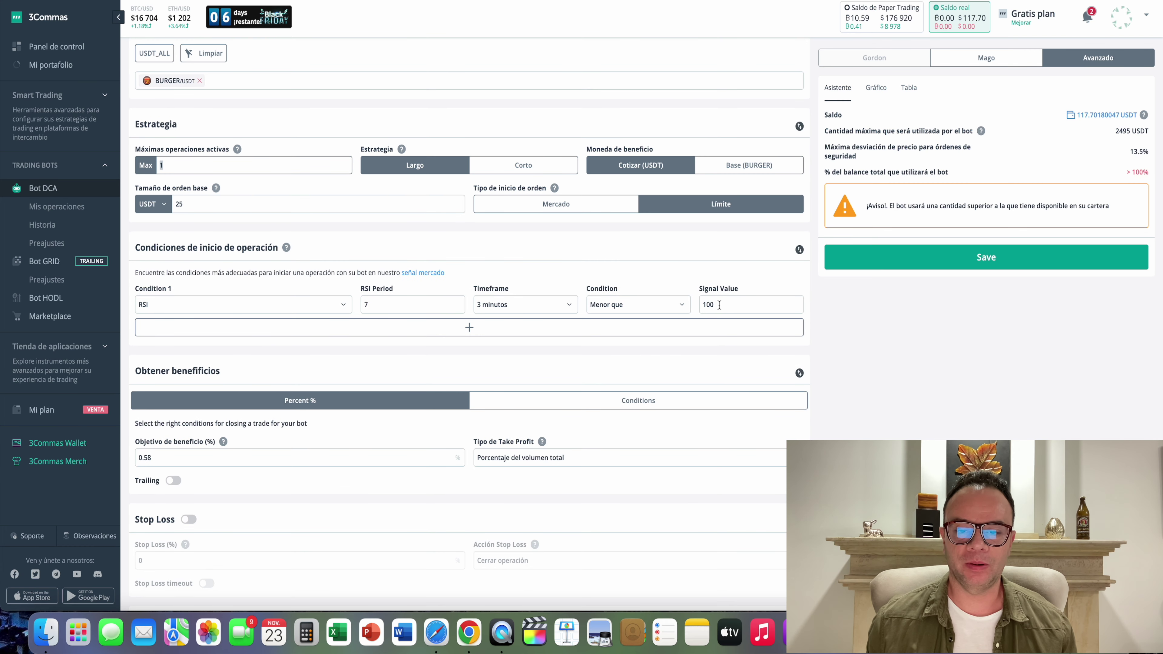
scroll(657, 334, down, 4)
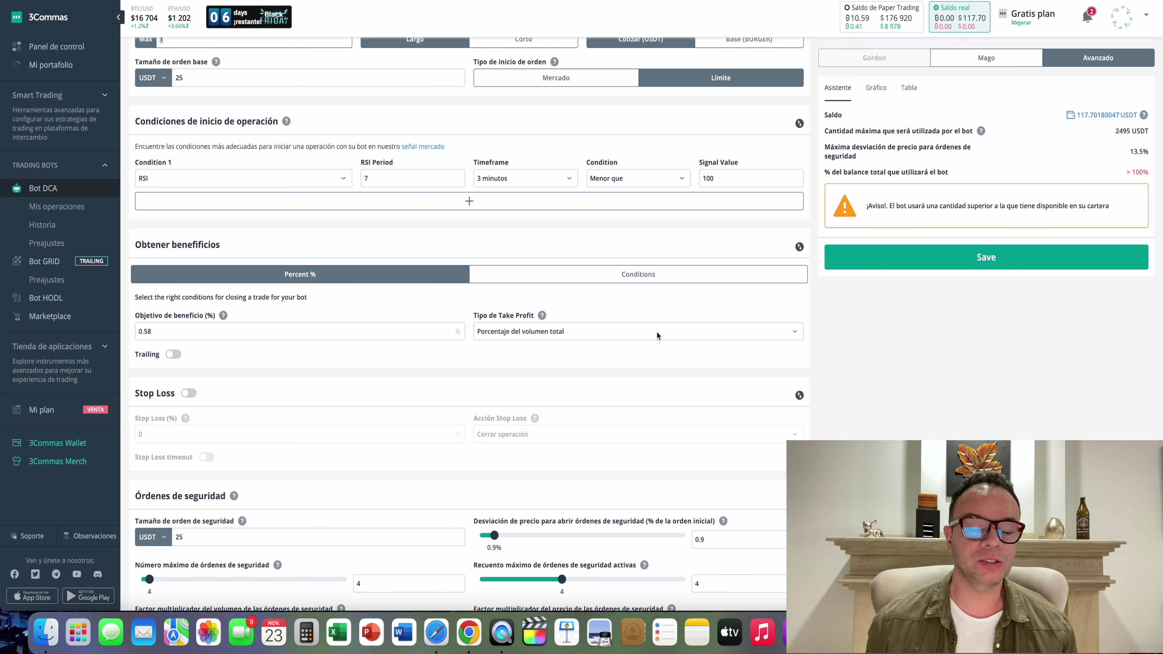
scroll(580, 318, down, 2)
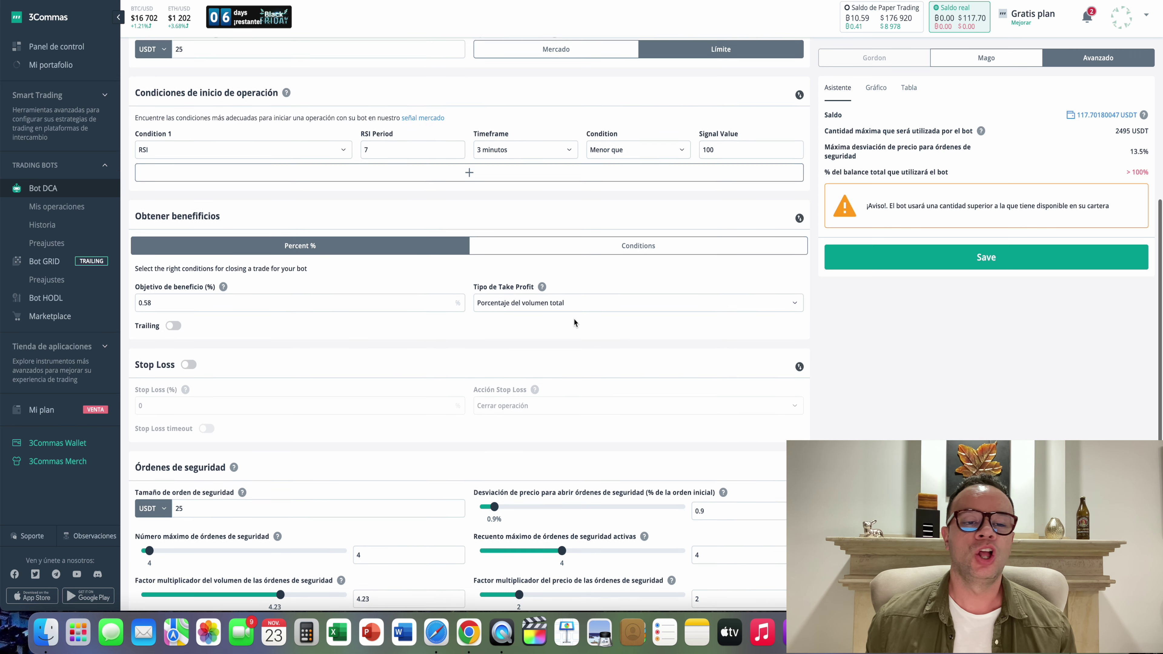
drag(156, 284, 133, 284)
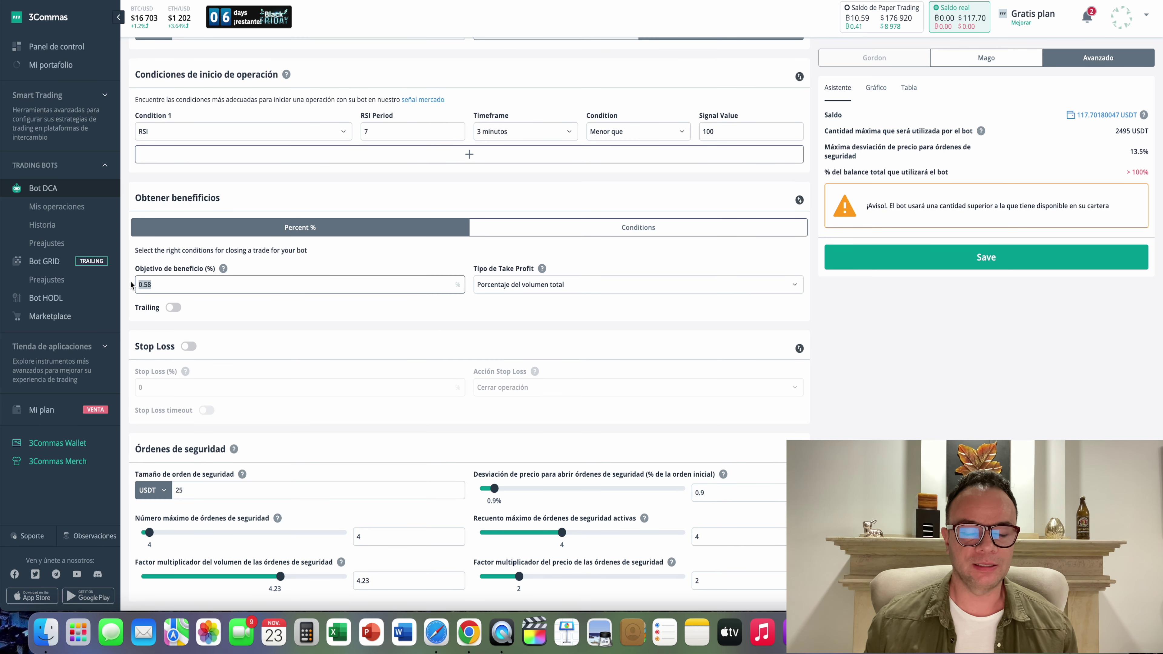
click(235, 318)
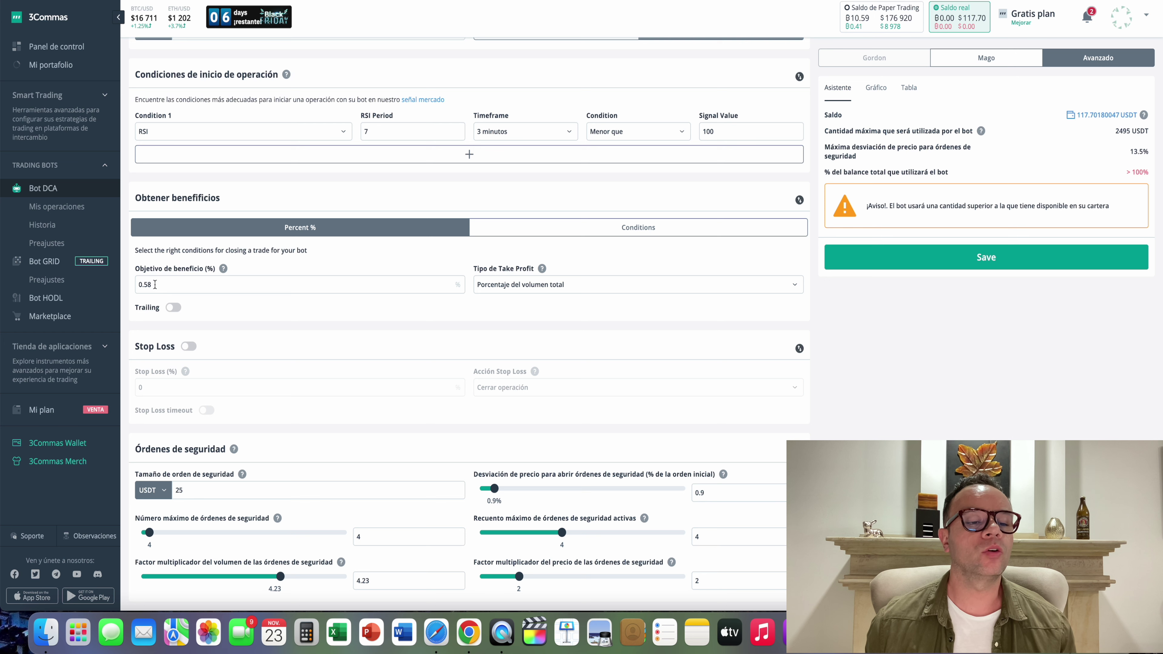
drag(154, 285, 135, 284)
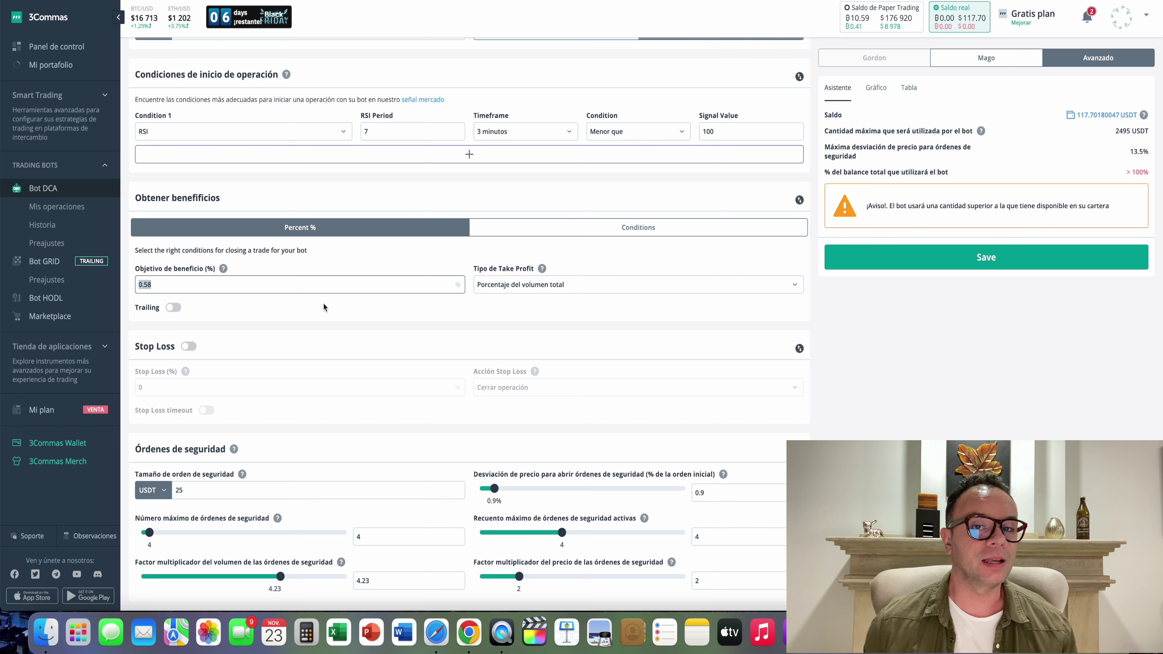
click(378, 318)
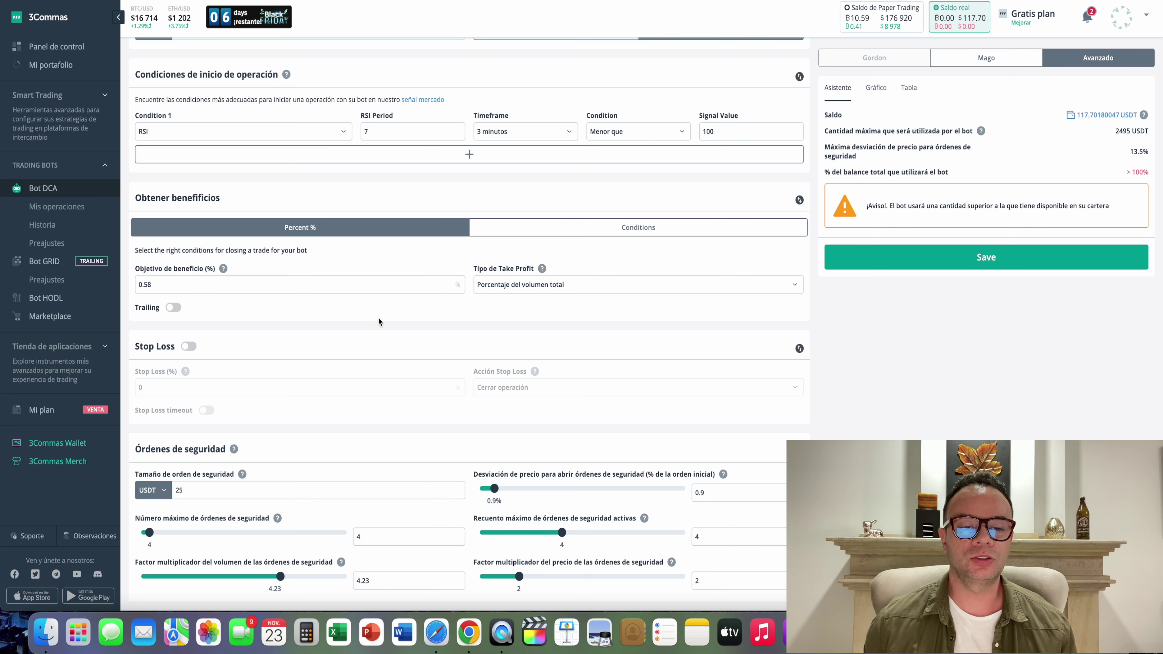
Review the safety order size, the maximum number of safety orders and their volume multiplier under Órdenes de seguridad.
scroll(378, 317, down, 1)
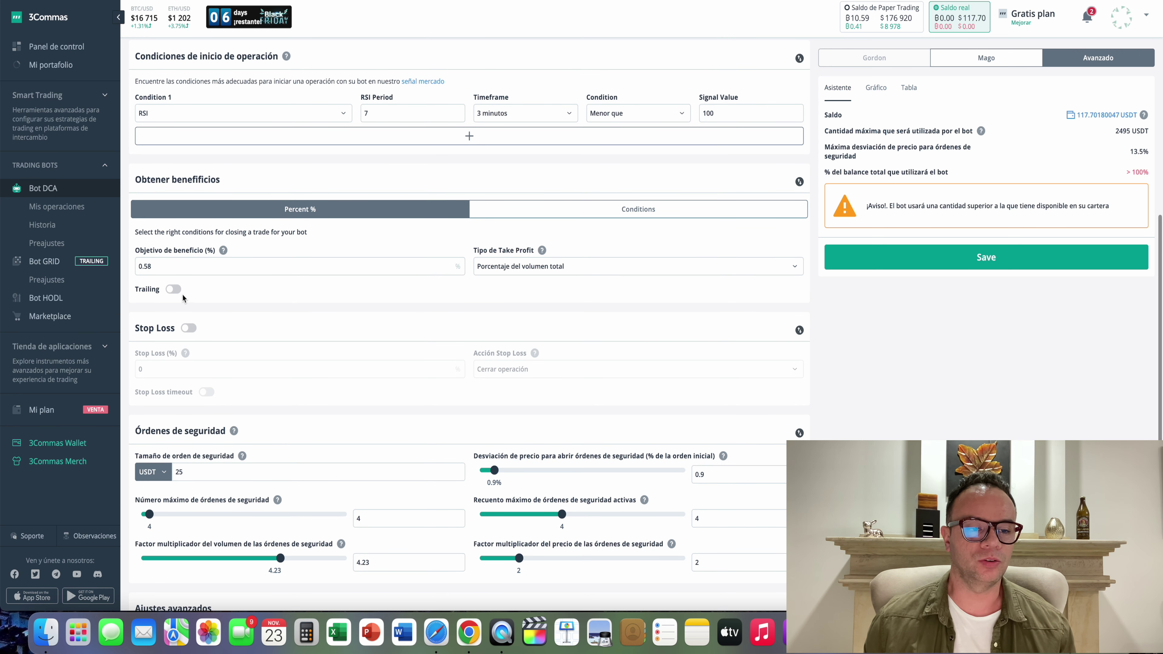
scroll(357, 309, down, 5)
scroll(357, 309, down, 2)
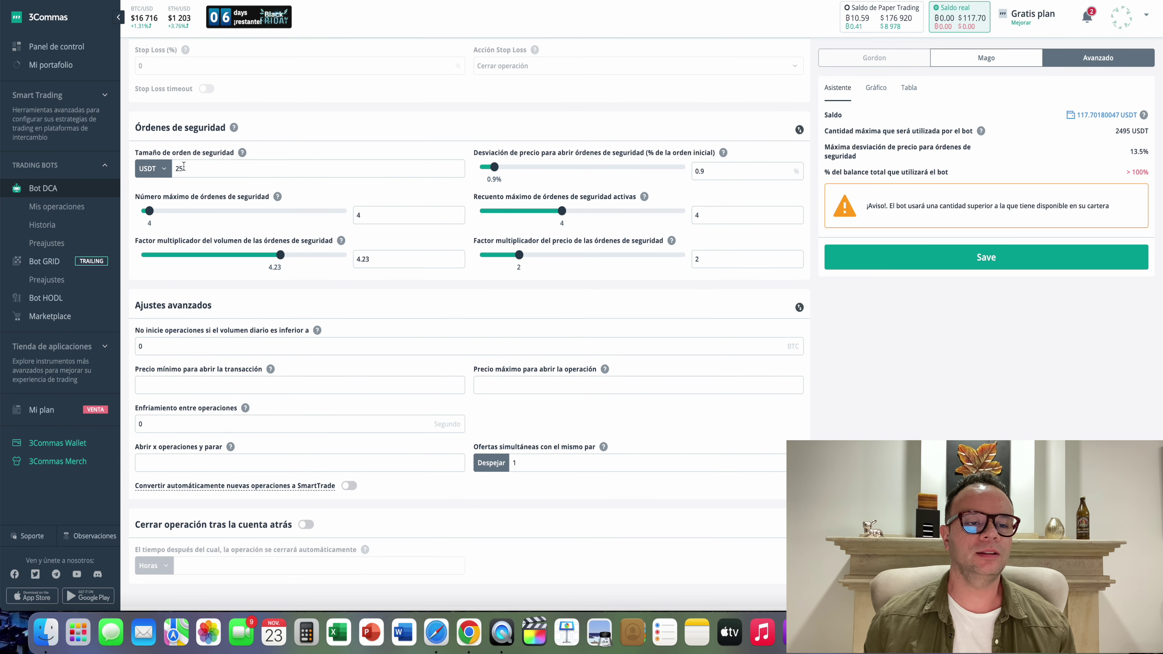
drag(183, 167, 176, 168)
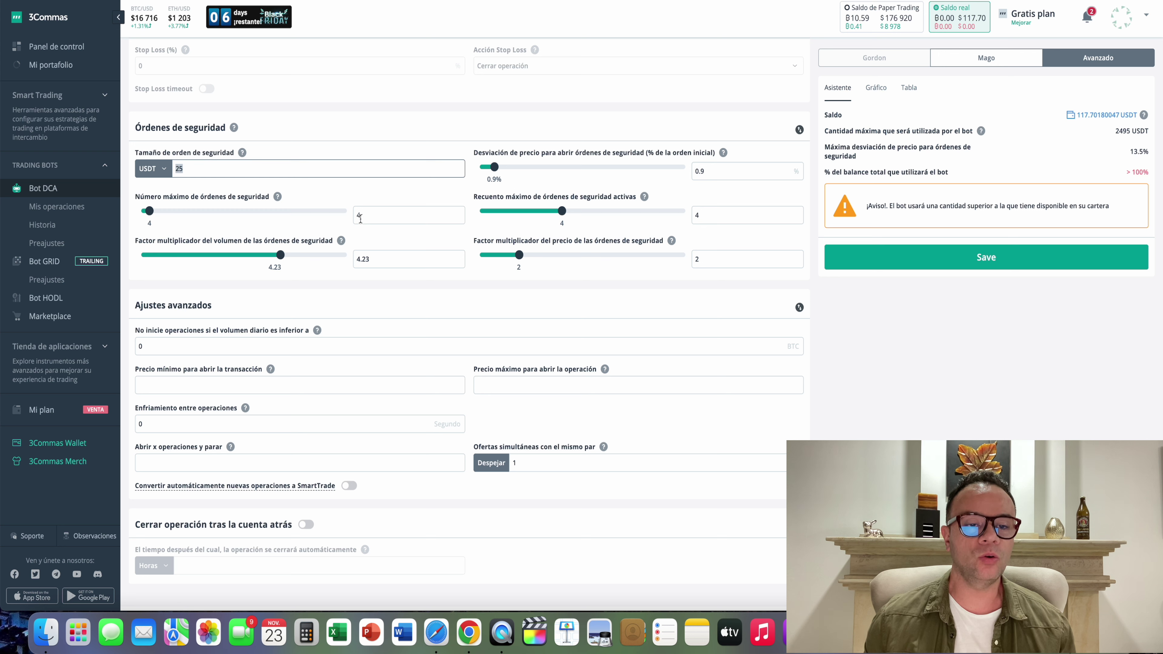
drag(361, 215, 354, 217)
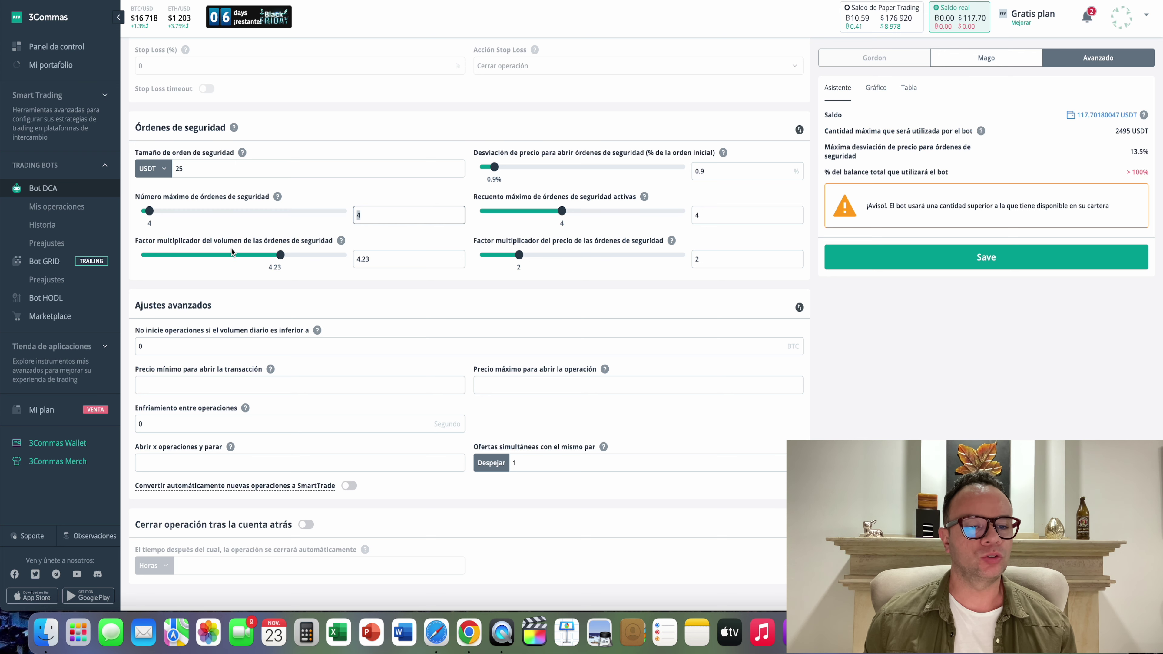
click(373, 260)
drag(373, 260, 352, 261)
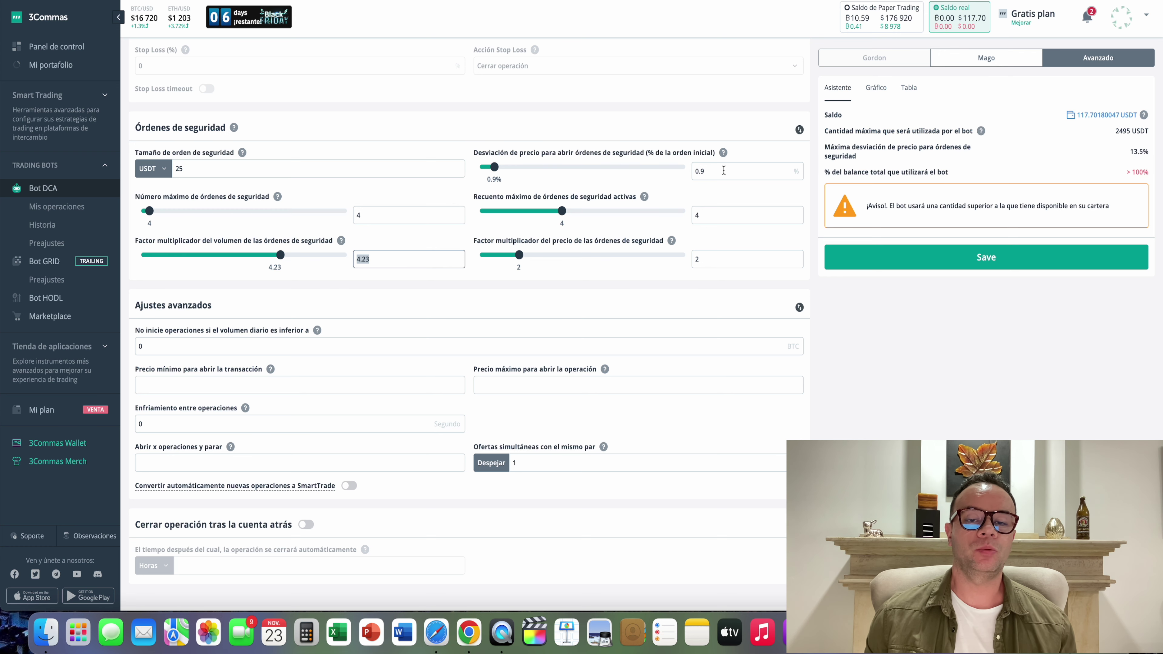
Review the safety orders' price deviation, maximum active count and price multiplier, plus the simultaneous deals per pair under Ajustes avanzados.
click(698, 172)
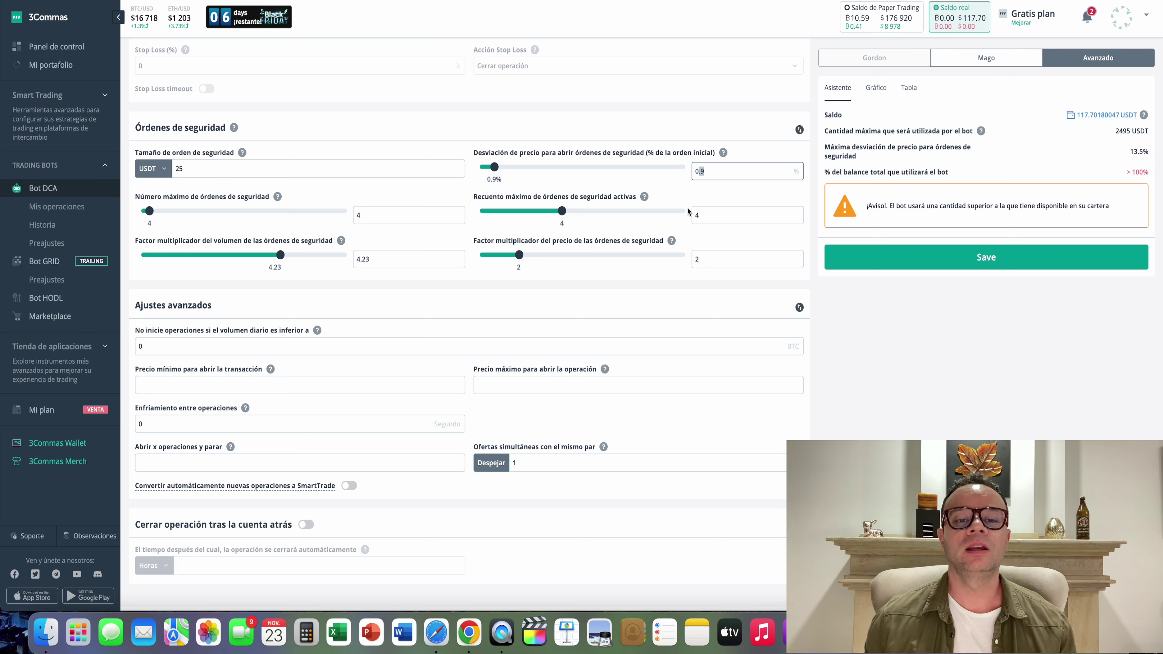
click(697, 215)
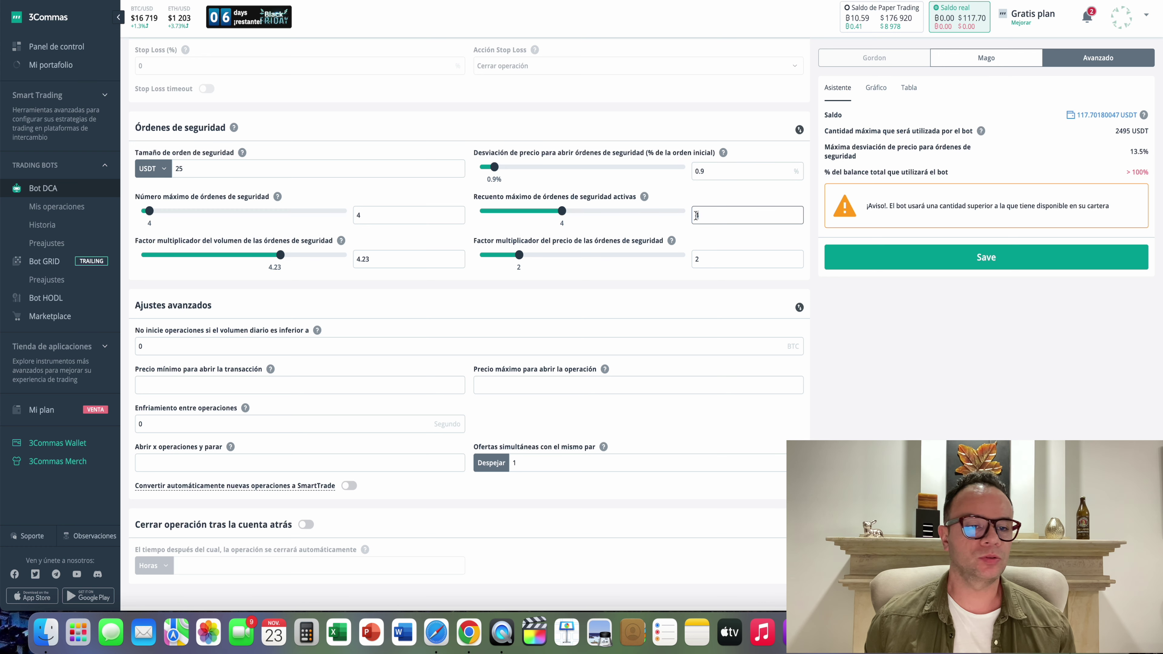
double_click(697, 216)
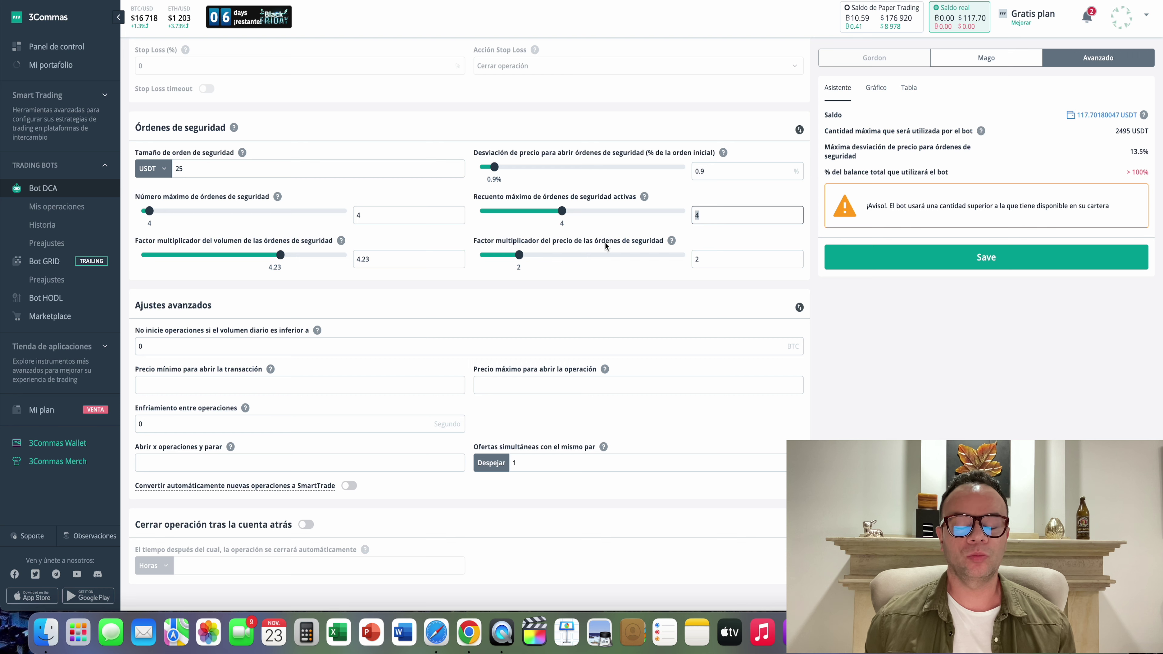
double_click(696, 258)
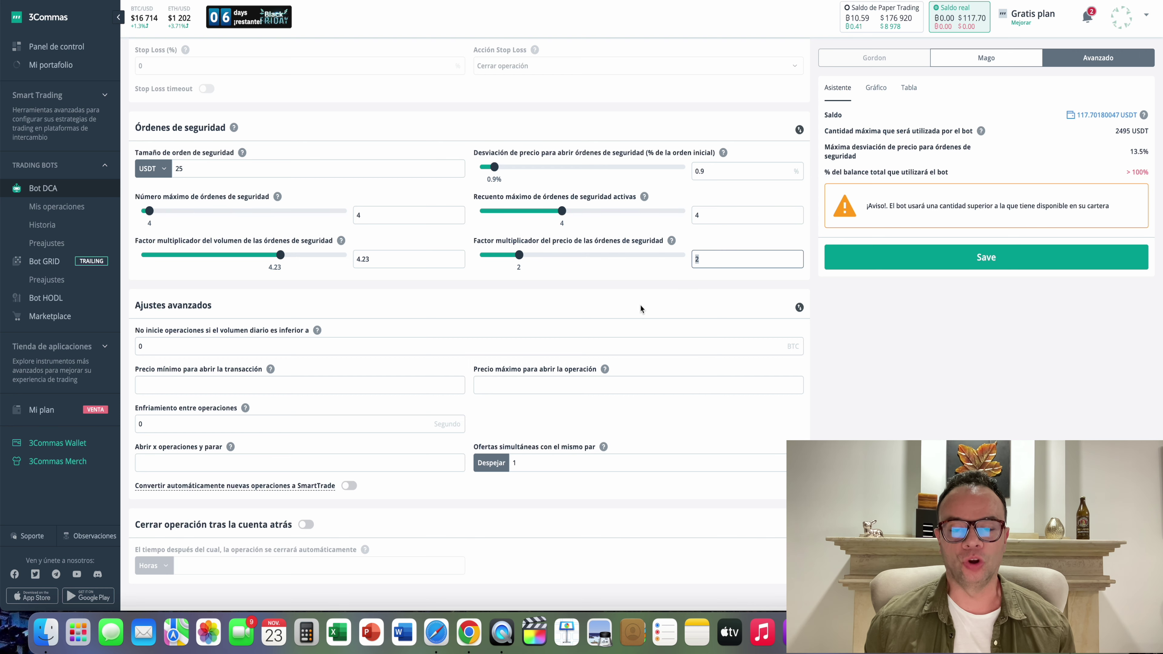
scroll(642, 312, down, 1)
click(514, 442)
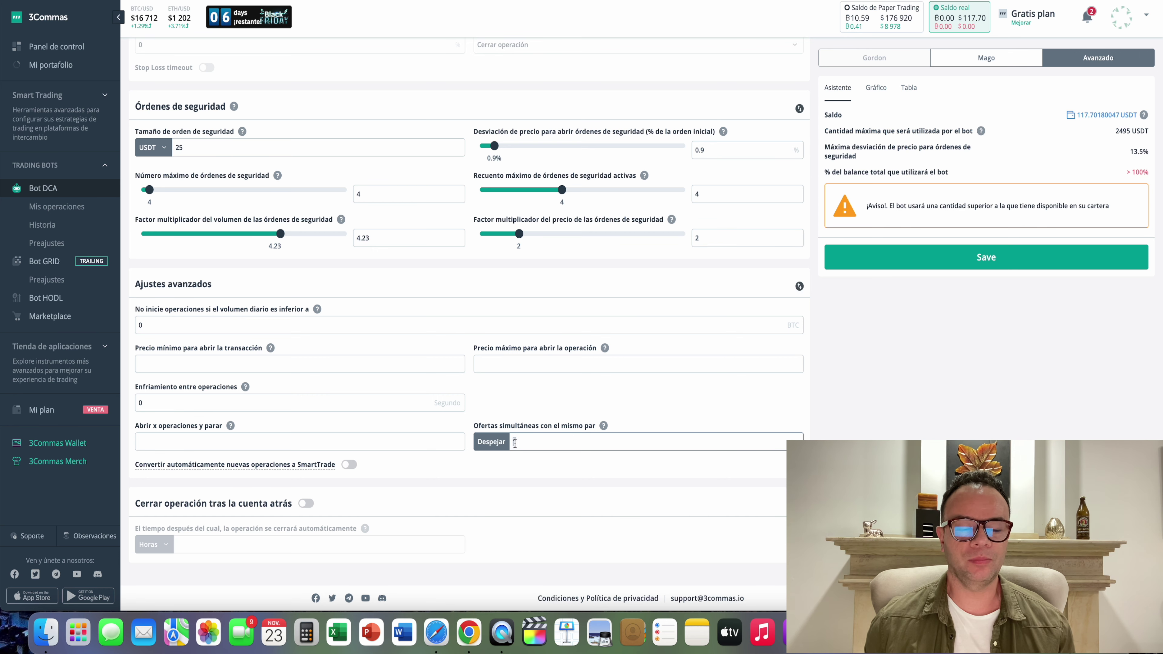
Review the maximum amount the bot will use and the maximum safety order price deviation in the Asistente summary.
scroll(1019, 319, up, 5)
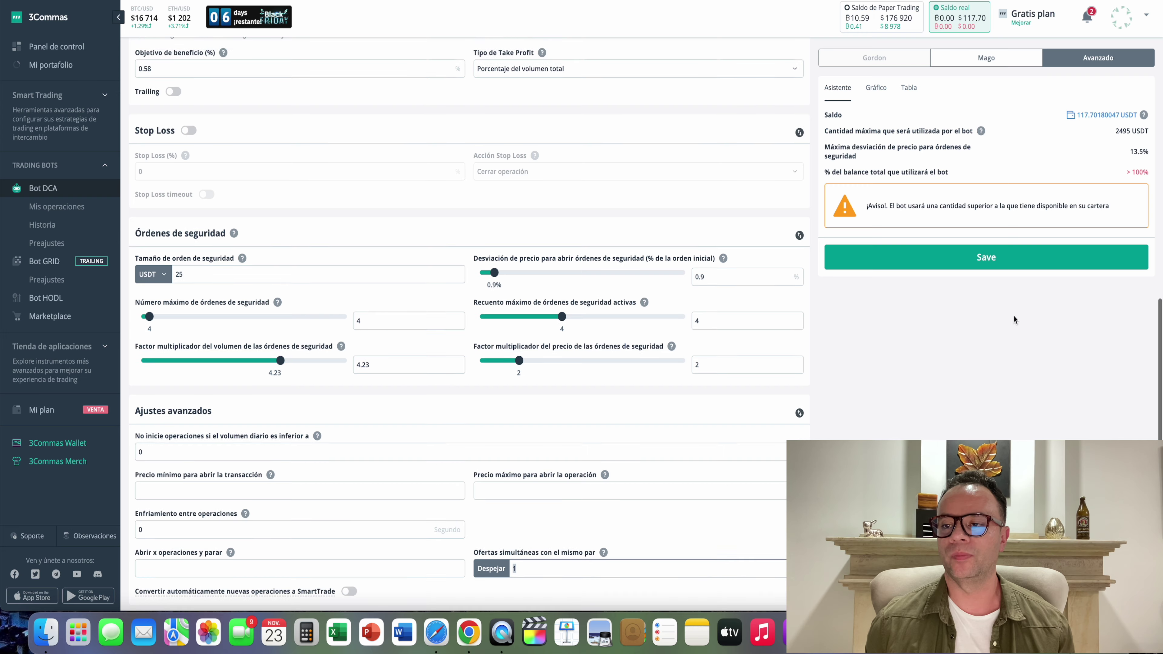
scroll(1035, 303, up, 4)
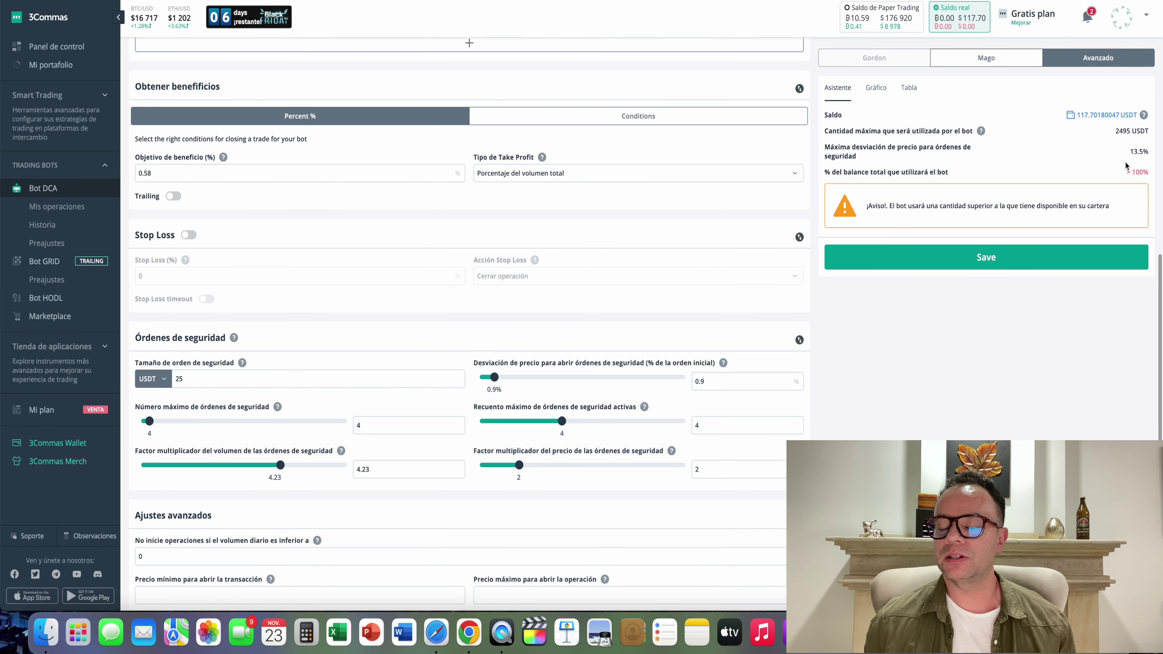
drag(1116, 131, 1146, 132)
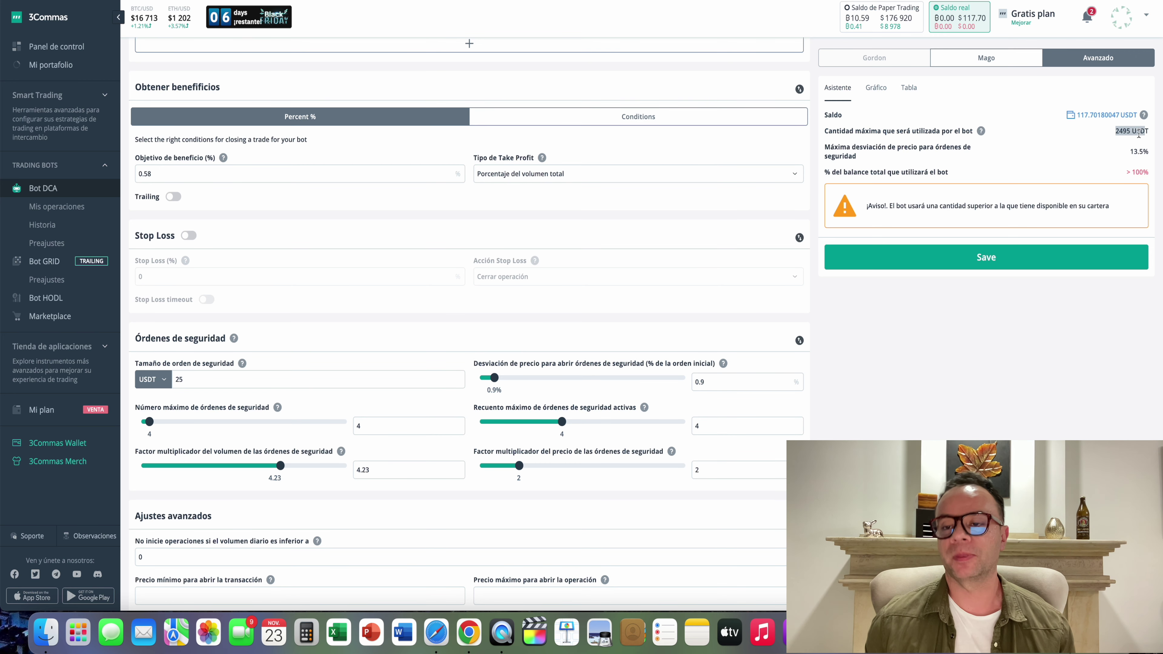
click(1131, 152)
drag(1133, 151, 1147, 151)
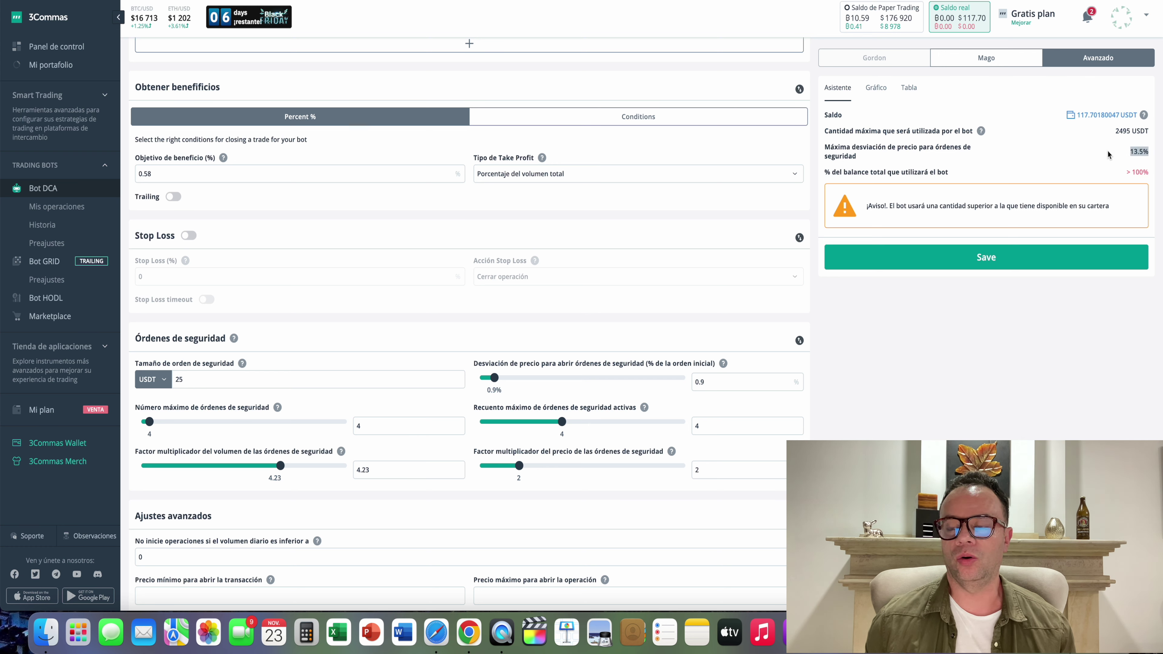
Examine the table of amounts used at each step, comparing the deviation and total USDT volume from the base order to the last safety order.
click(910, 89)
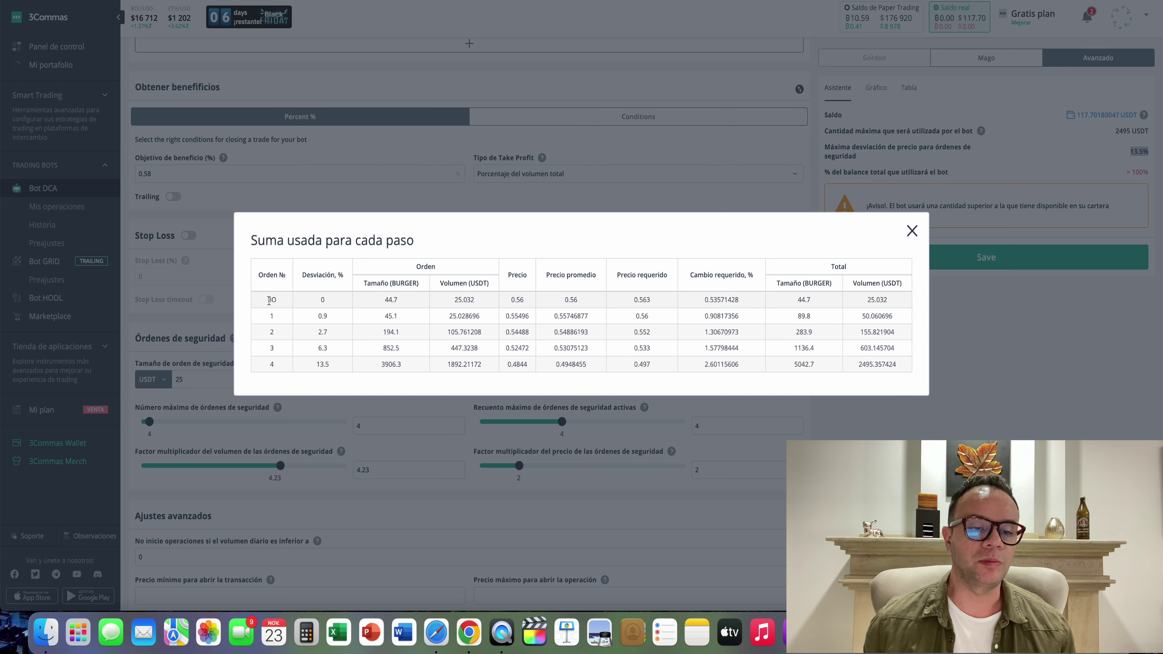
drag(277, 301, 266, 304)
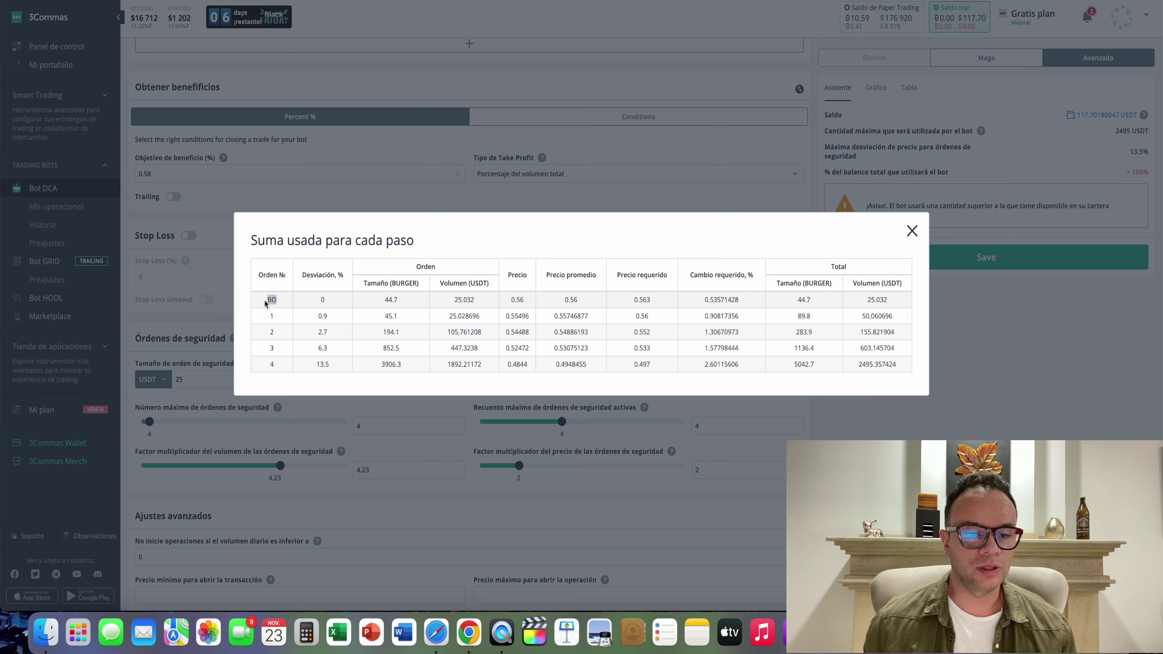
drag(889, 300, 871, 301)
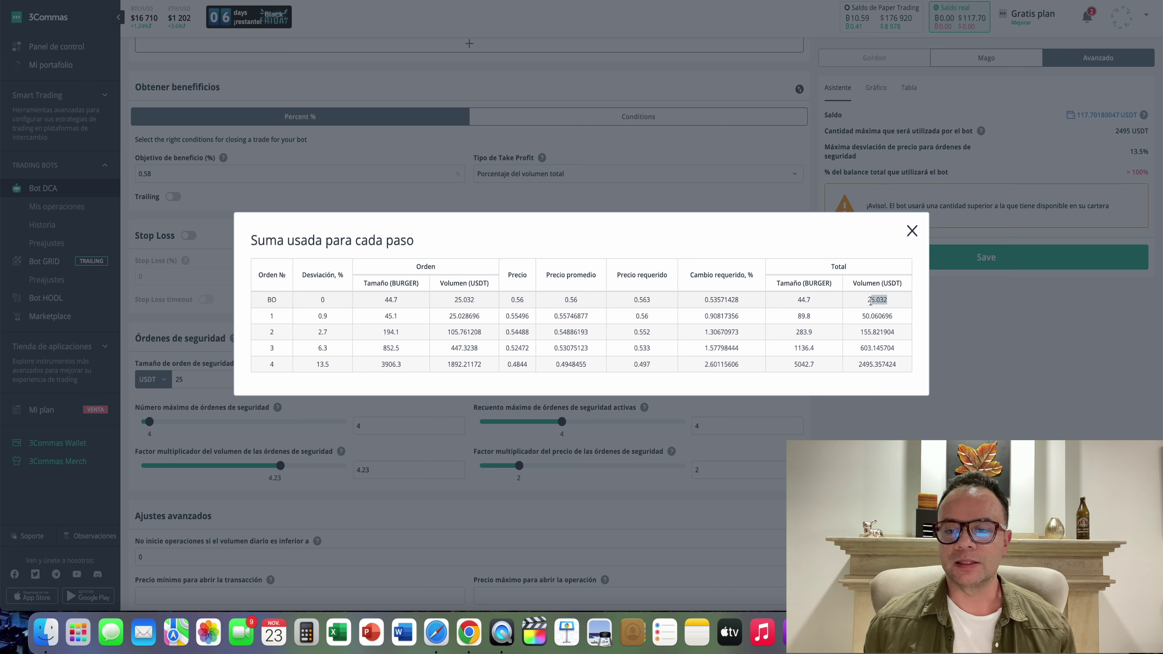
double_click(271, 316)
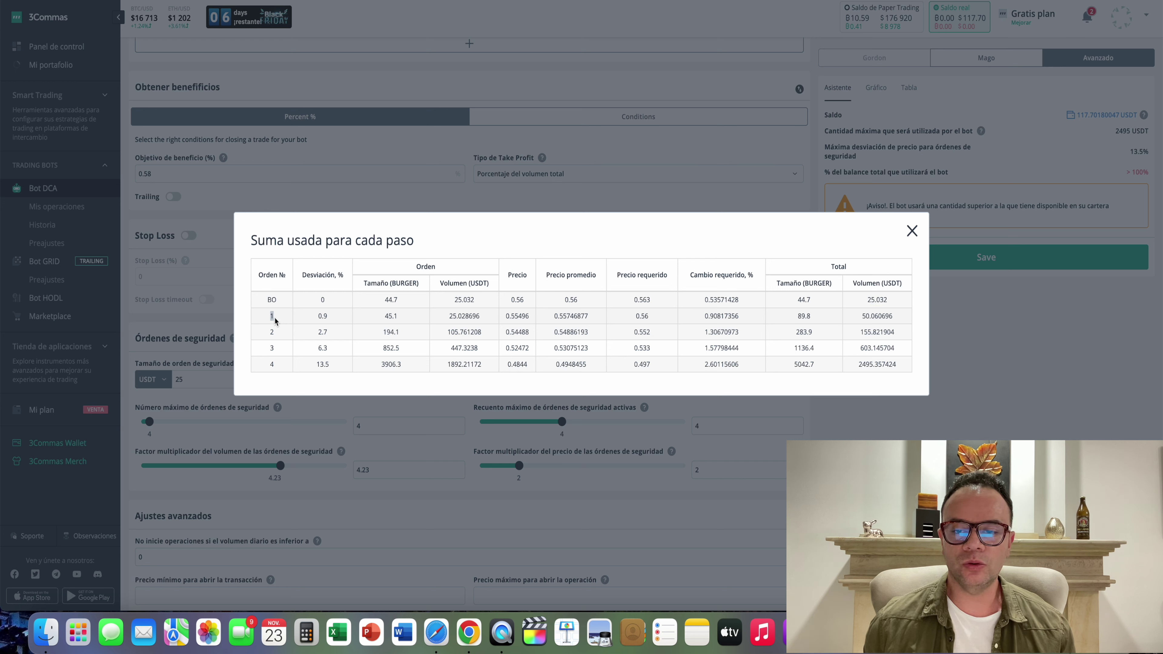
double_click(322, 317)
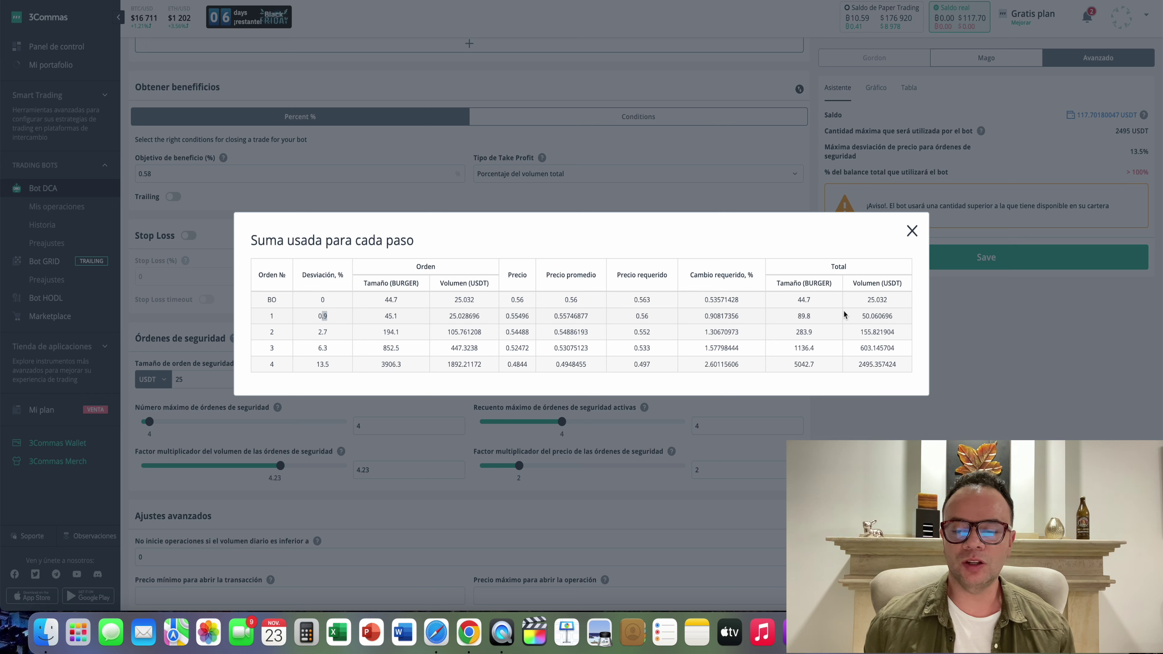
drag(862, 316, 872, 316)
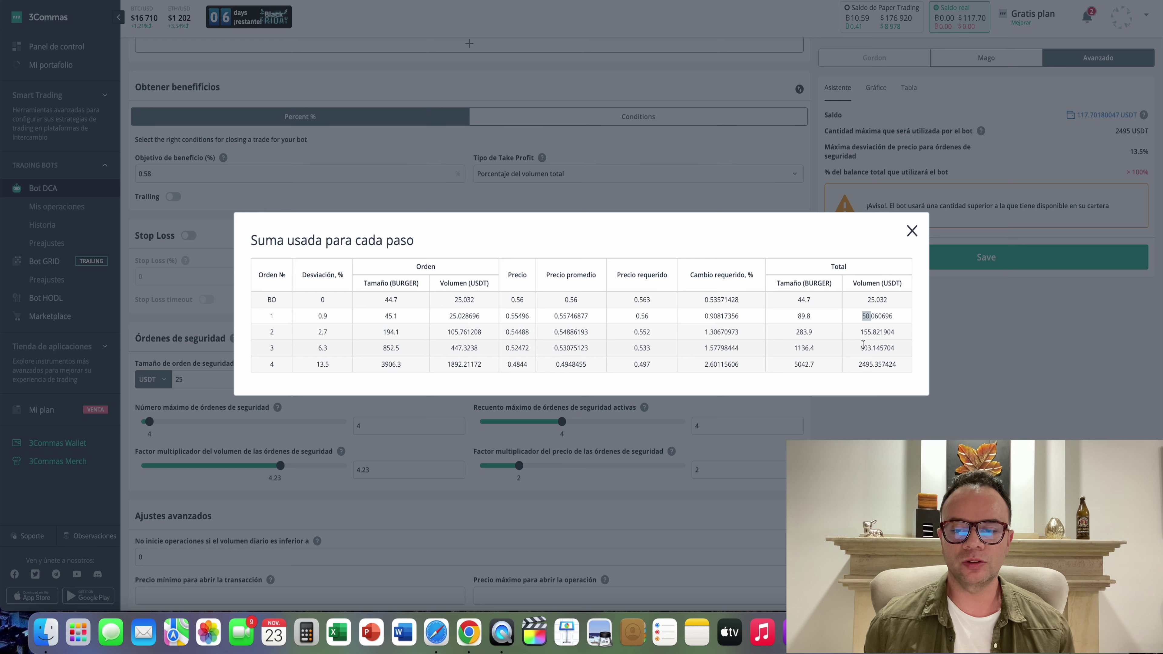
drag(858, 365, 900, 370)
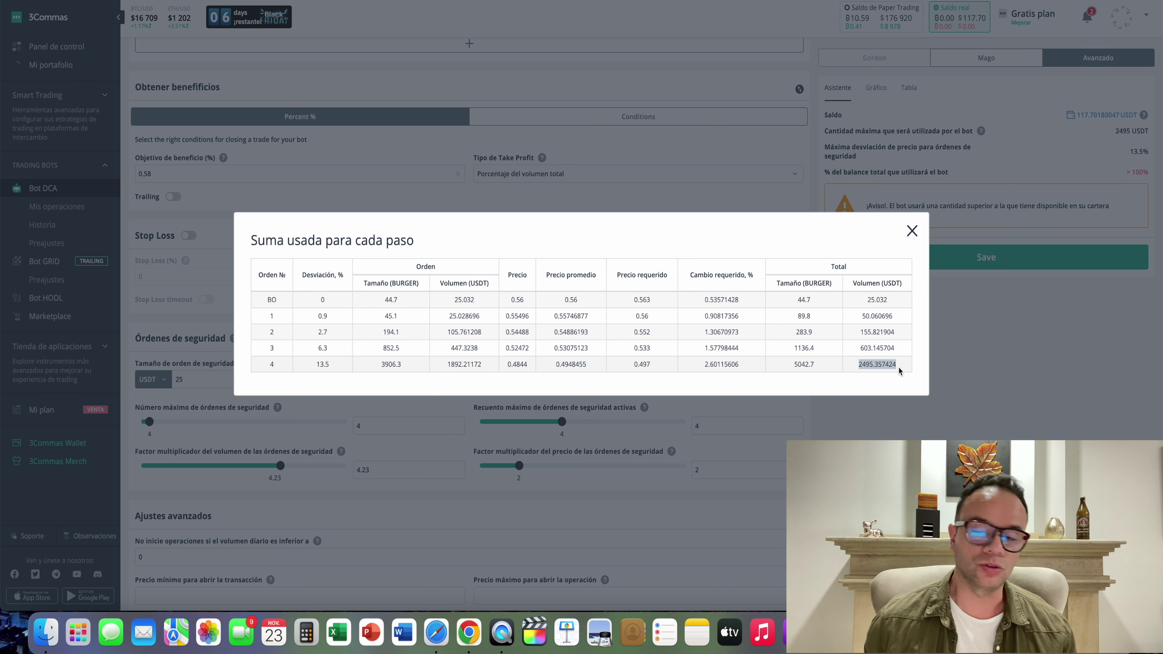
click(912, 232)
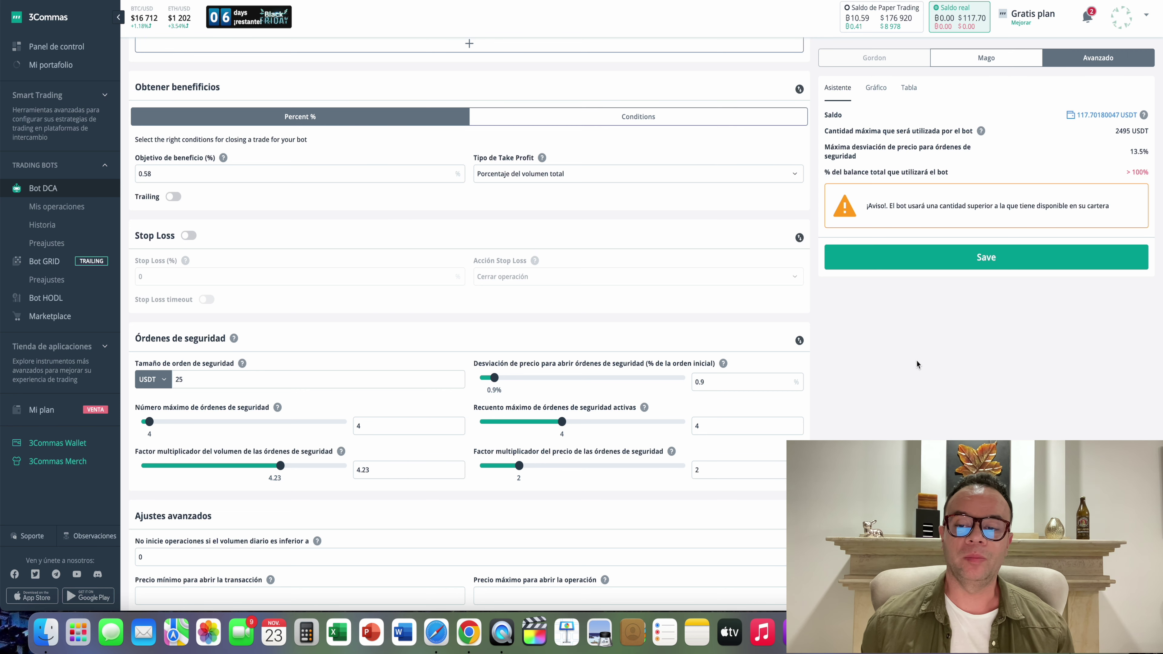
Set the base order size (Tamaño de orden base) to 10 USDT in the Estrategia section.
scroll(917, 365, up, 2)
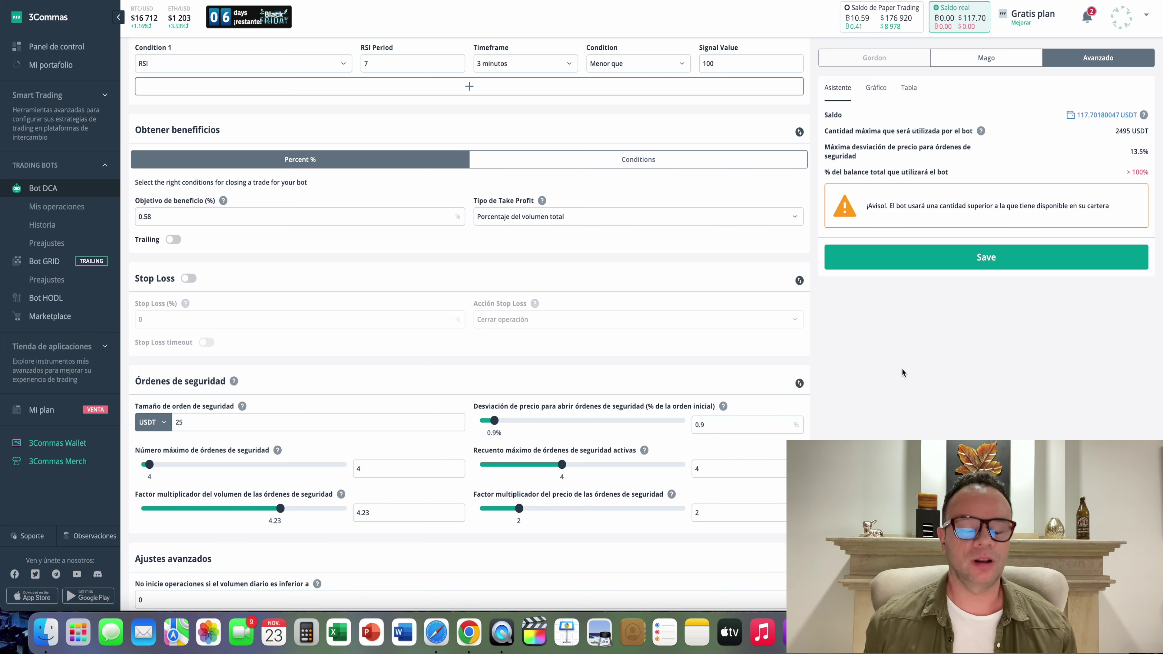
scroll(903, 369, up, 4)
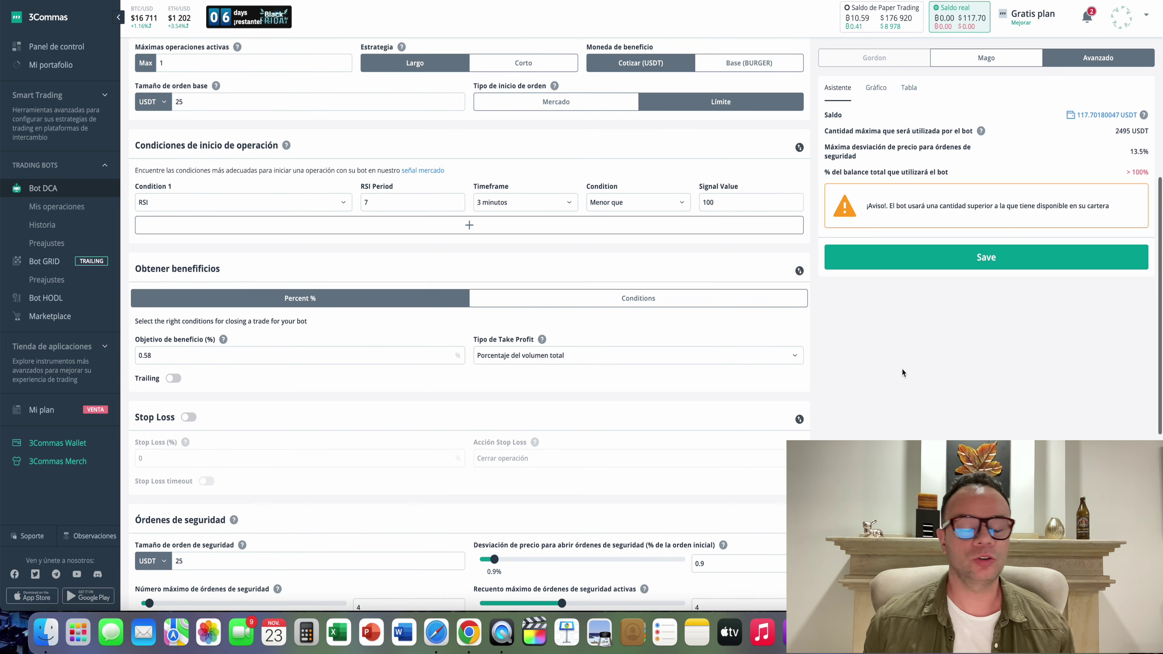
scroll(902, 370, up, 5)
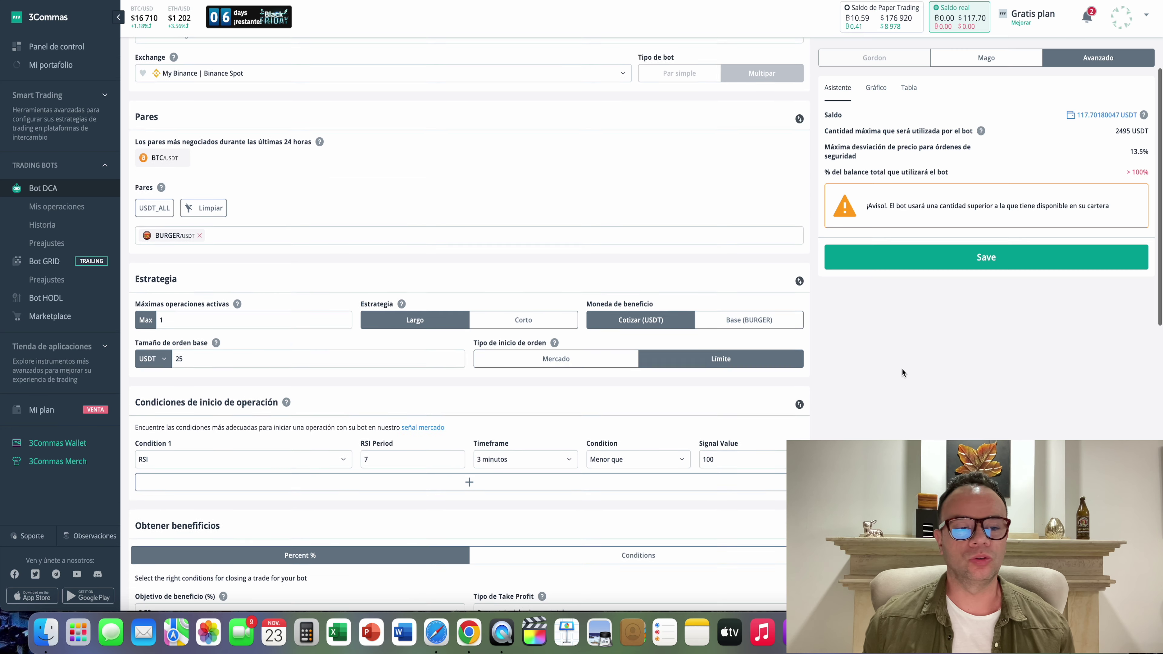
double_click(172, 340)
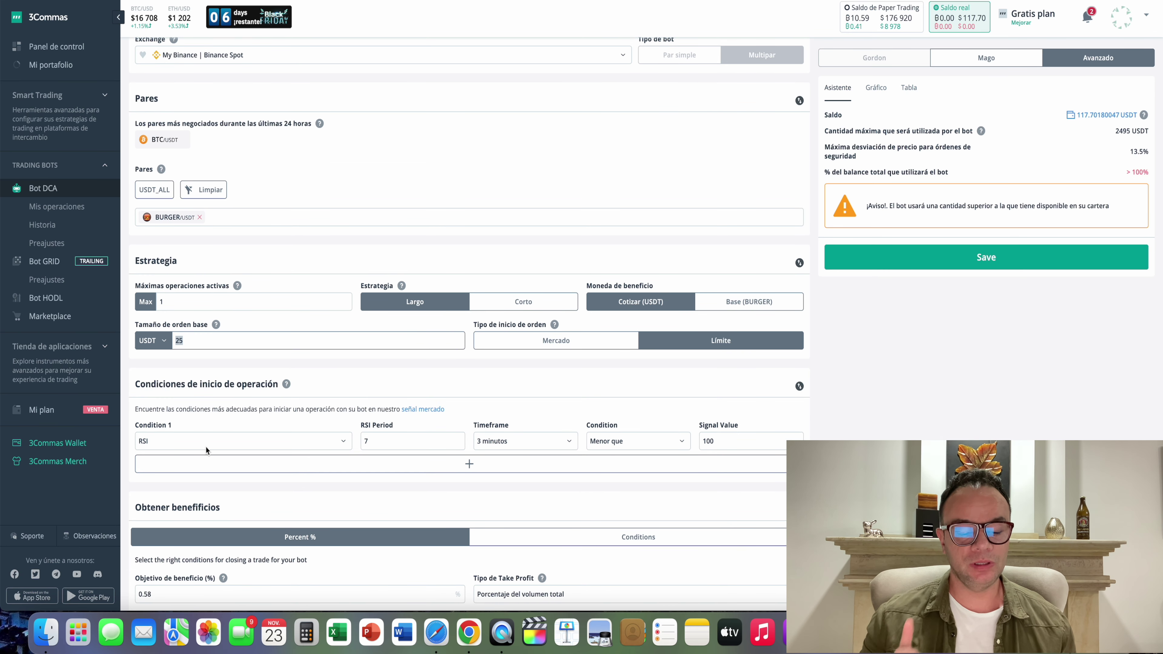
text(10)
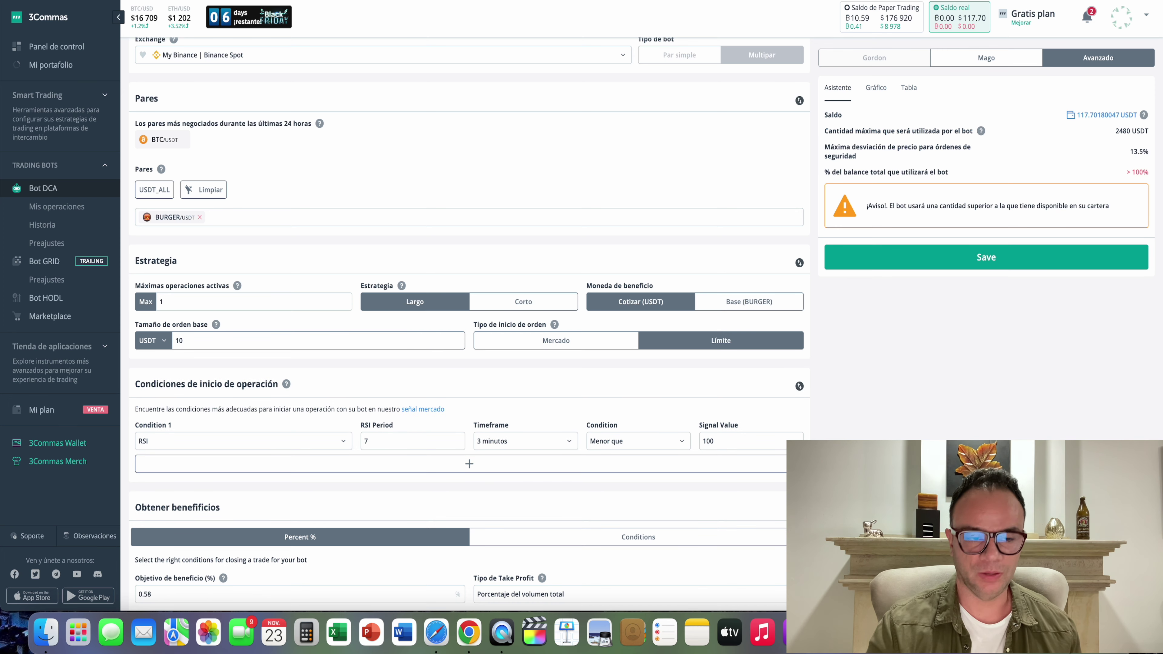
Set the safety order size (Tamaño de orden de seguridad) to 10 USDT.
scroll(454, 366, down, 8)
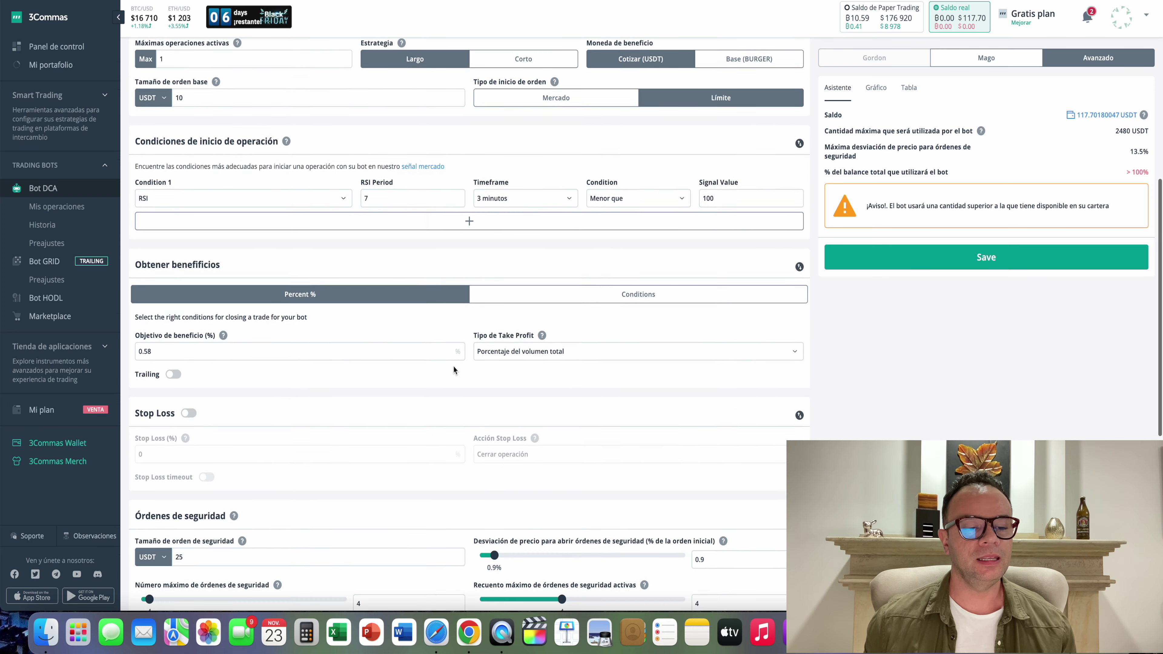
scroll(453, 366, down, 3)
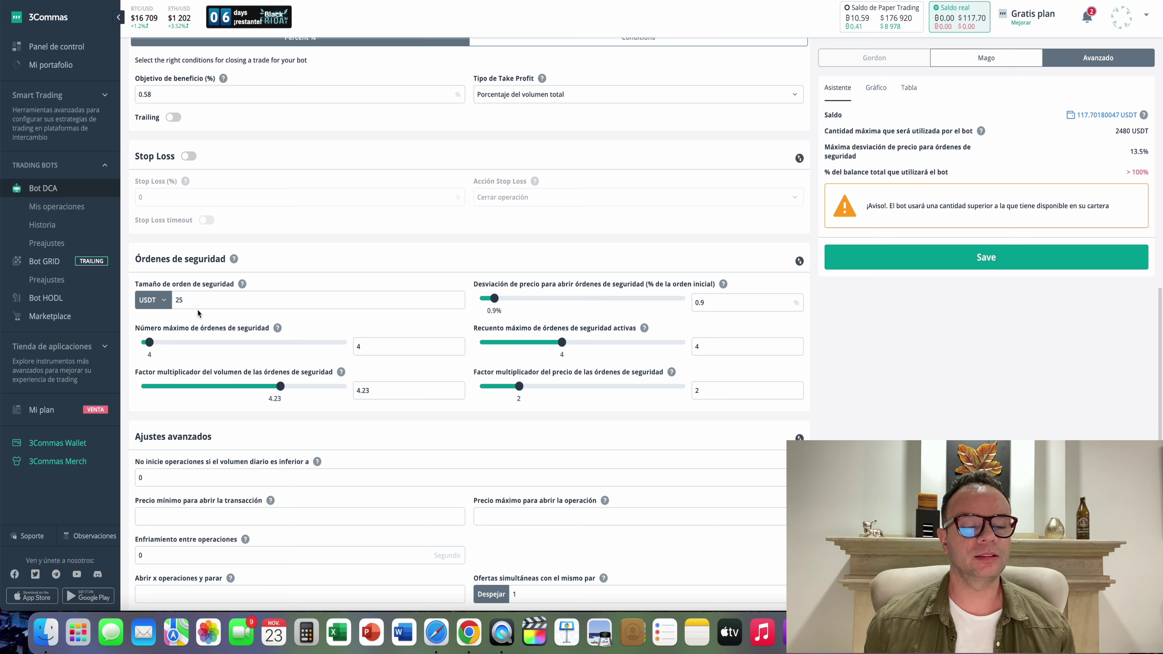
double_click(193, 300)
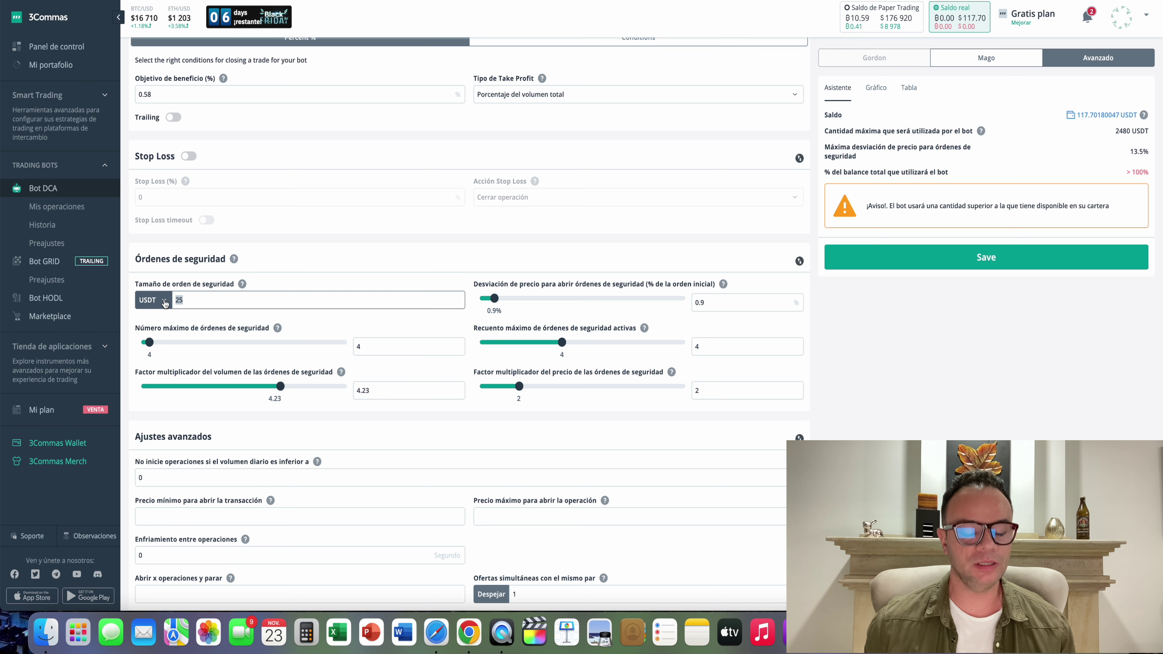
text(1)
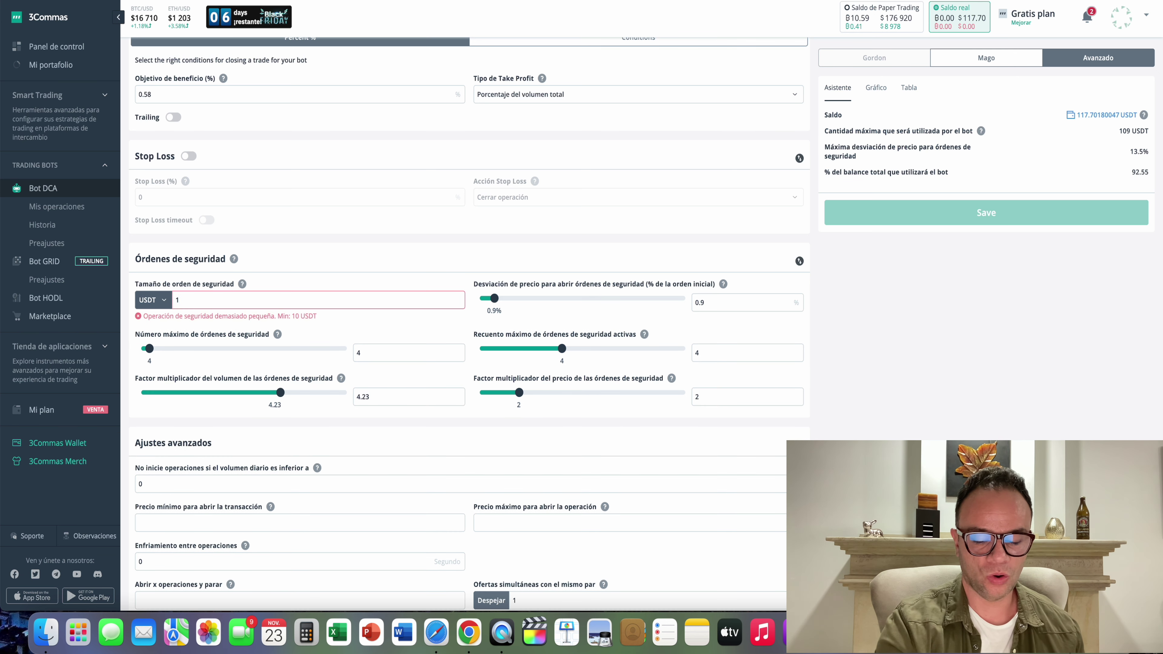
text(0)
click(437, 238)
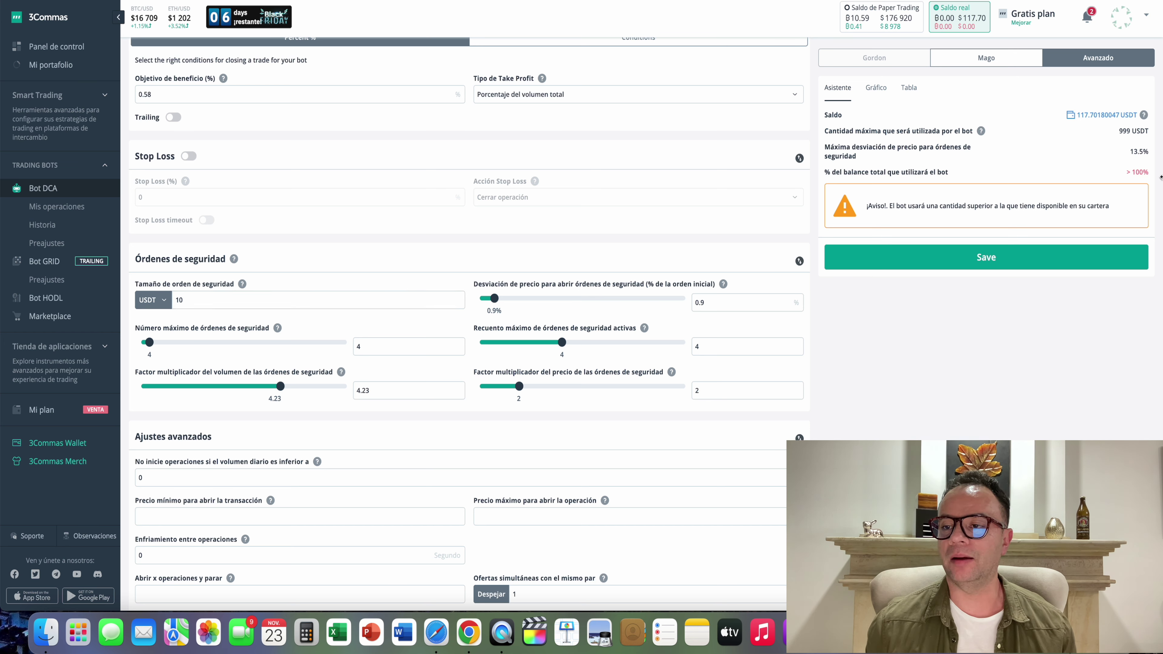
Recheck the bot's maximum amount and maximum price deviation in the summary with the reduced order sizes.
drag(1119, 131, 1148, 133)
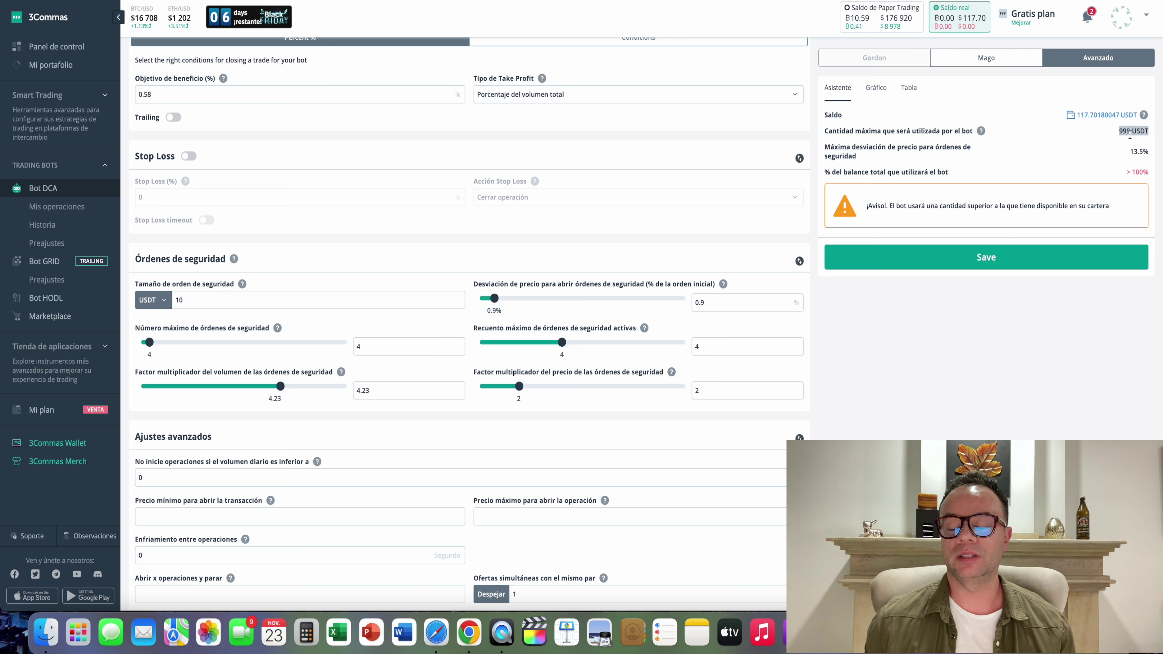
drag(1130, 154, 1148, 153)
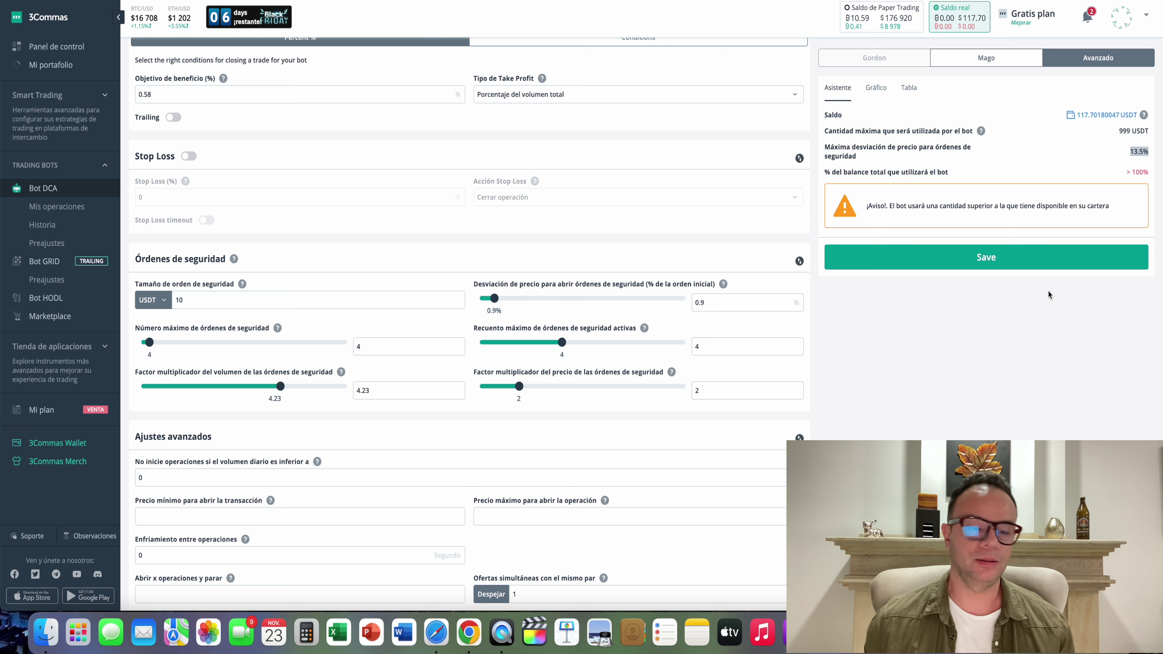
click(1010, 328)
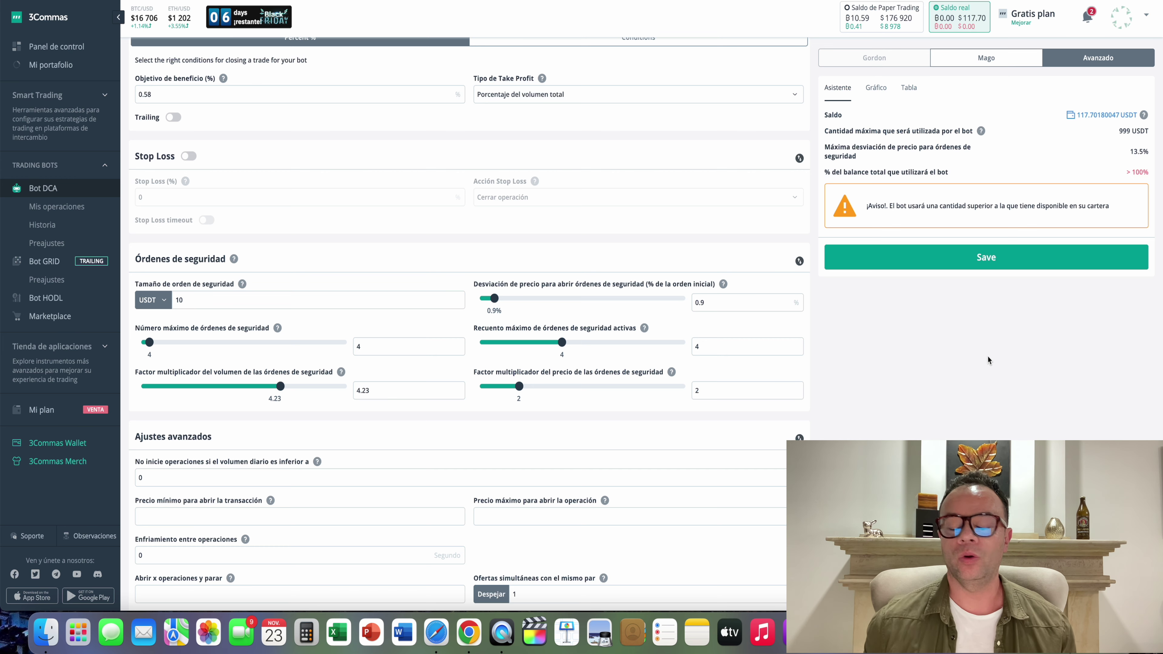
Look over the take profit and safety order settings once more and save the bot.
scroll(987, 358, up, 5)
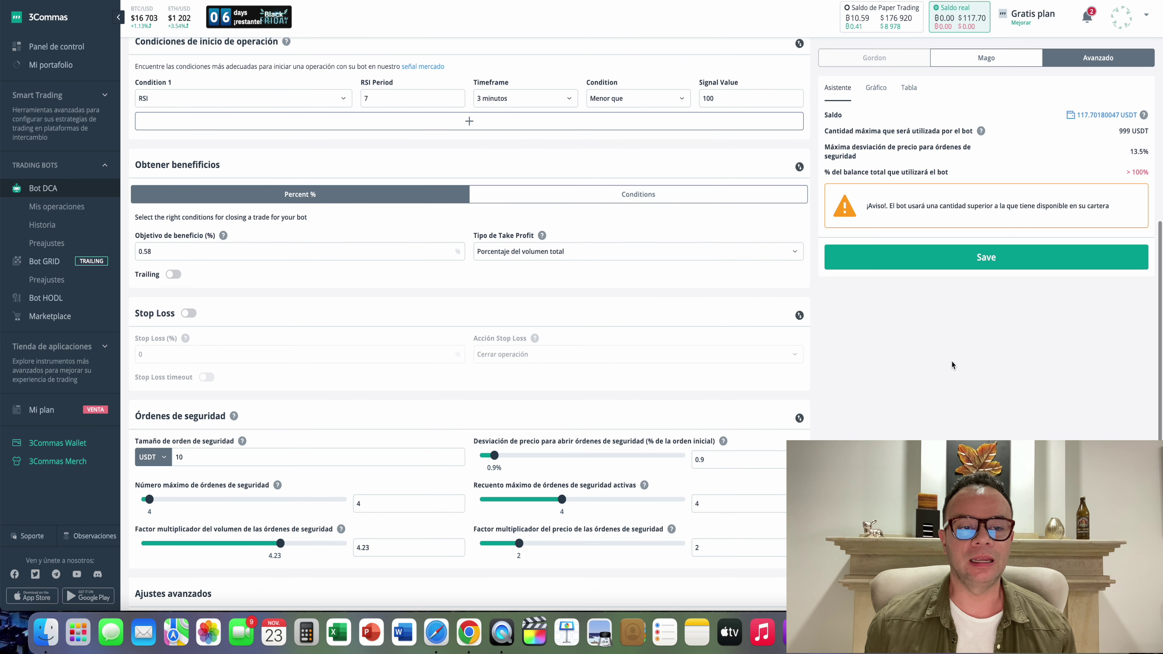
scroll(198, 278, up, 2)
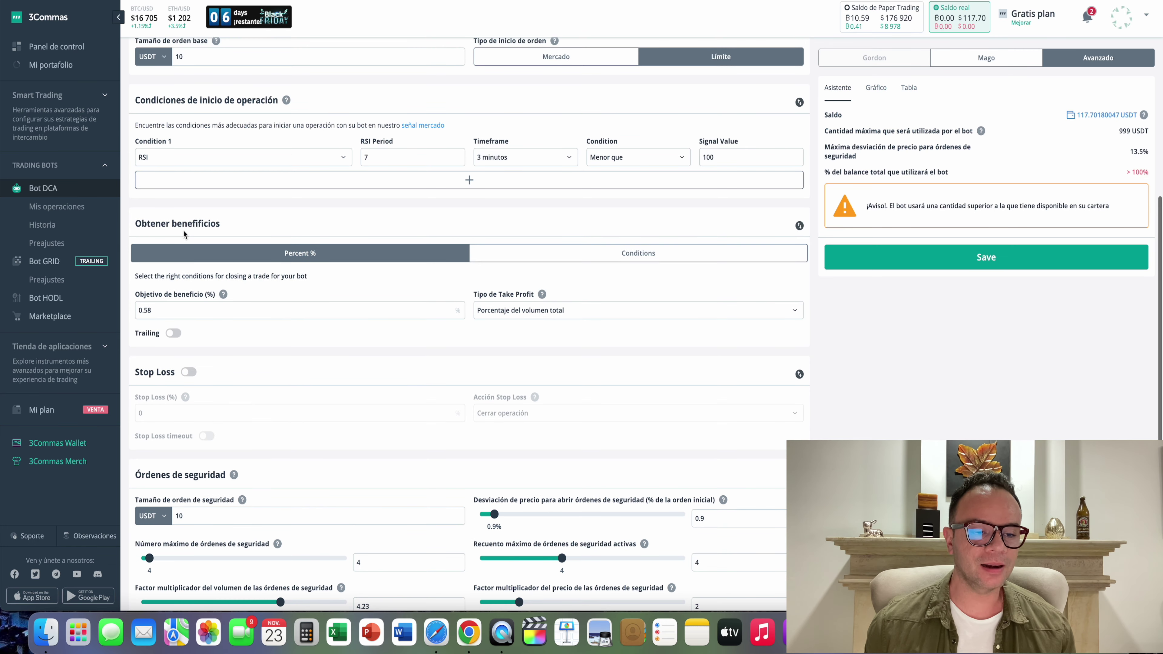
scroll(196, 218, down, 5)
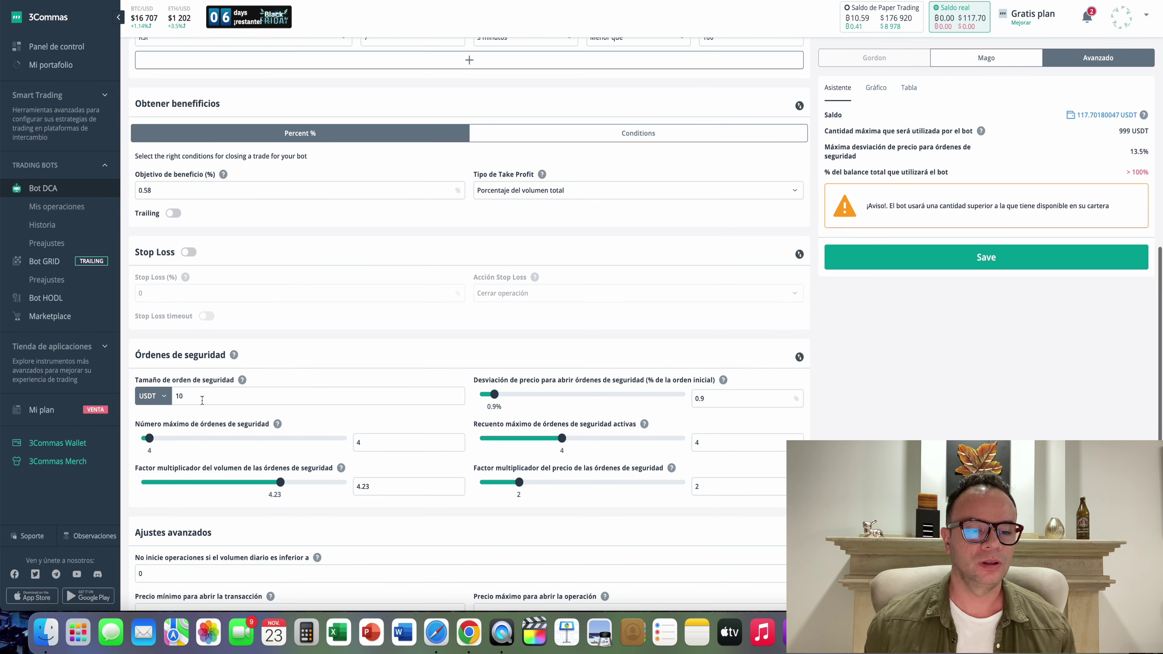
scroll(206, 399, down, 2)
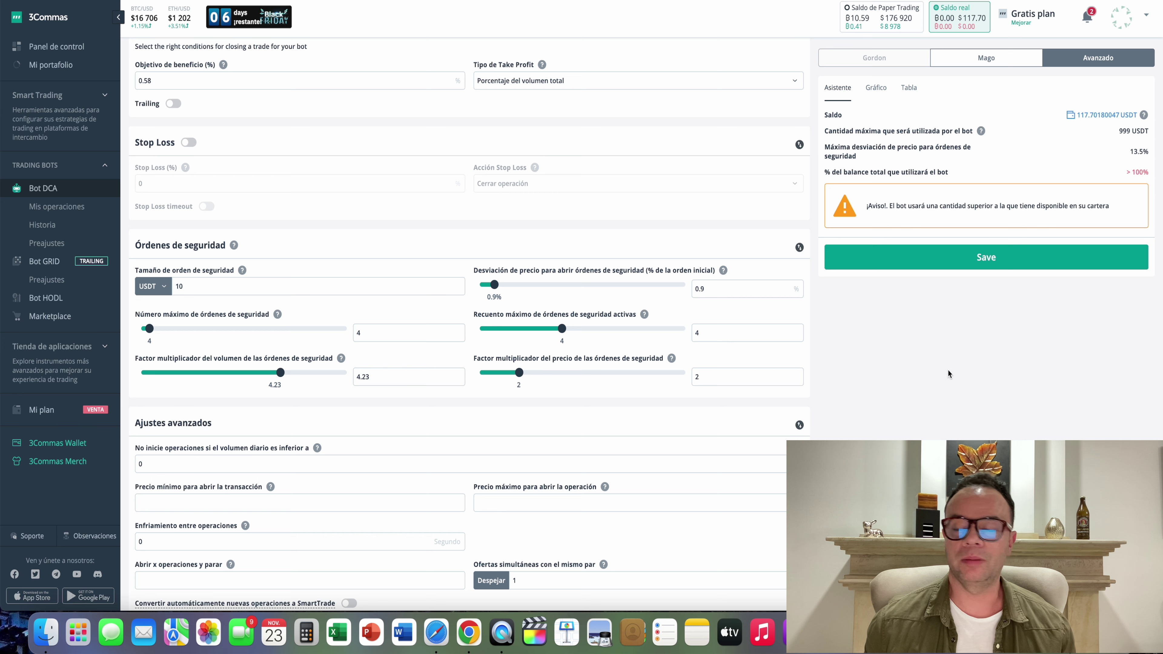
click(994, 259)
mouse_move(640, 319)
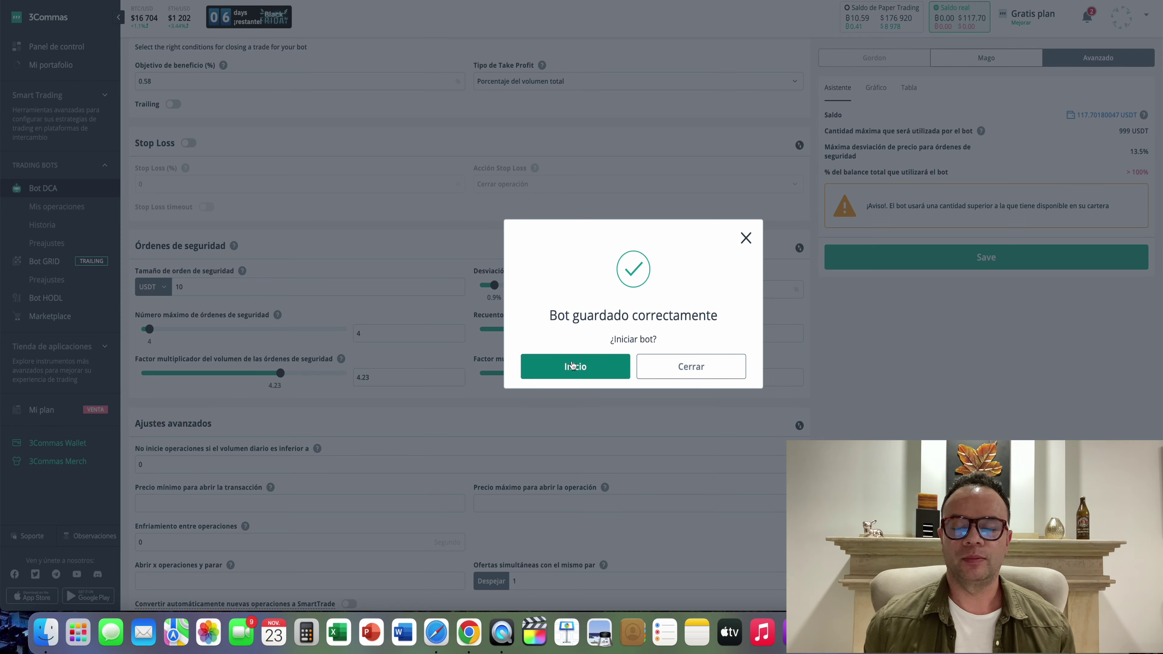
Start the newly saved BURGER/USDT bot.
click(571, 366)
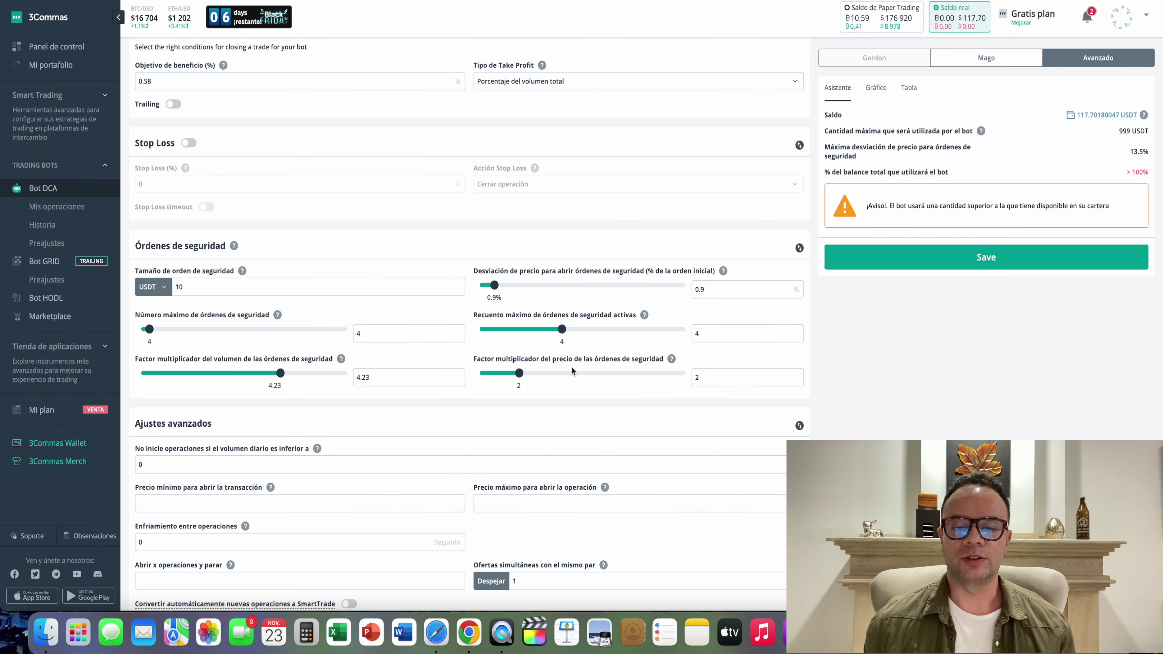
click(611, 361)
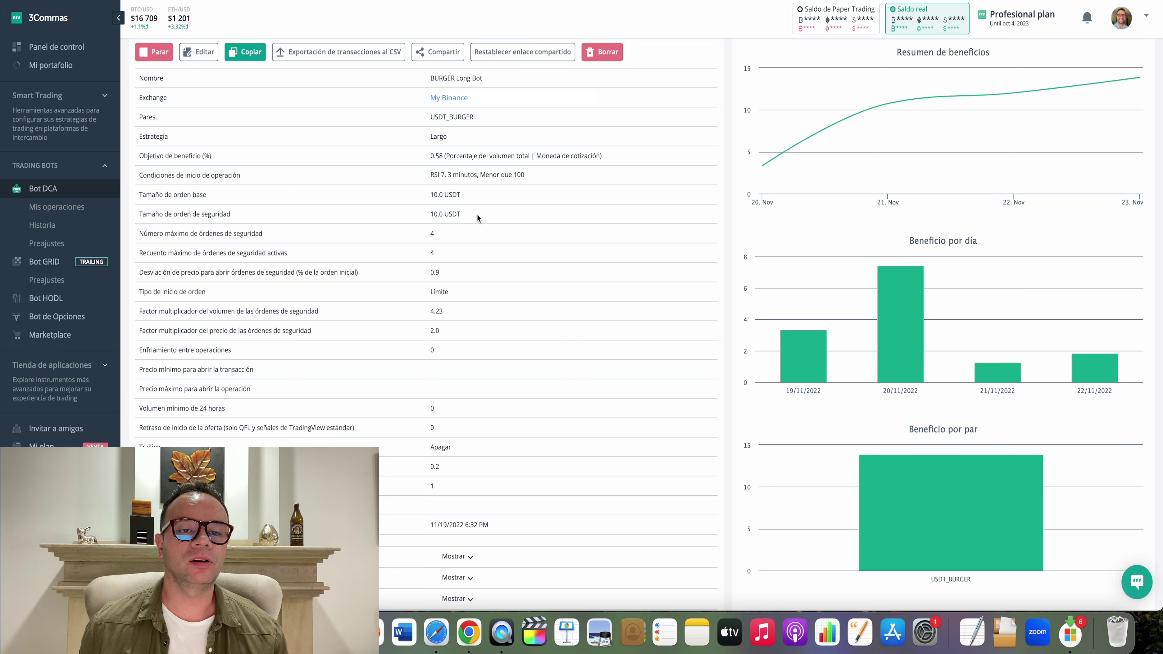
Review the running BURGER Long Bot's pair, strategy, creation date and profit charts on its details page.
drag(473, 117, 435, 136)
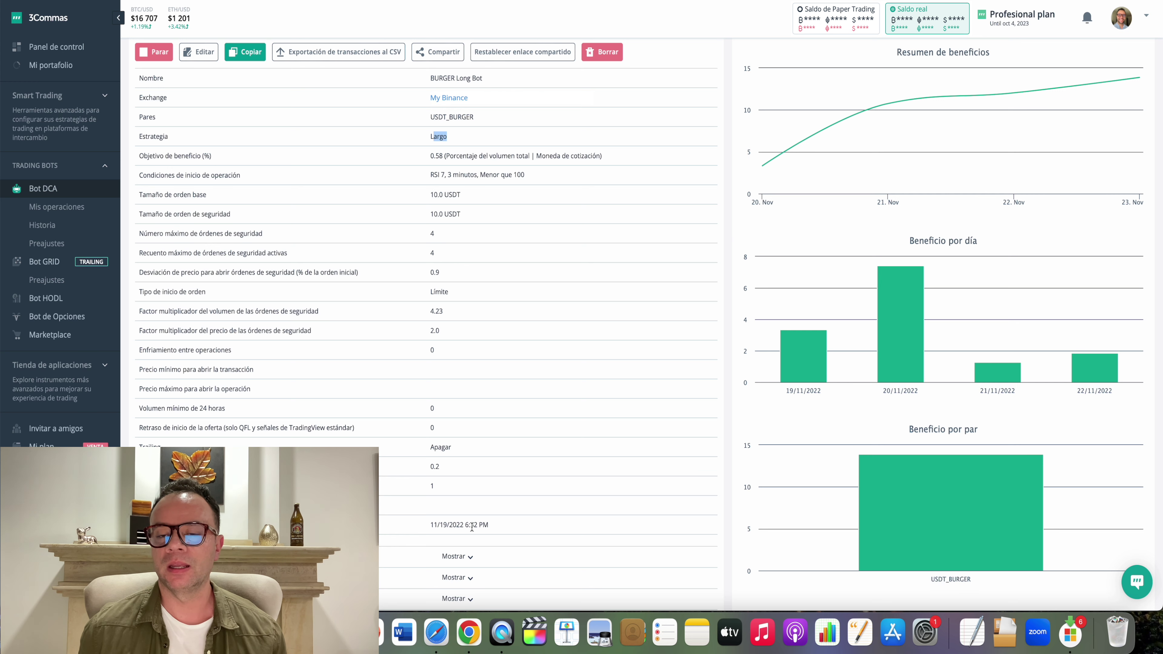
mouse_move(763, 178)
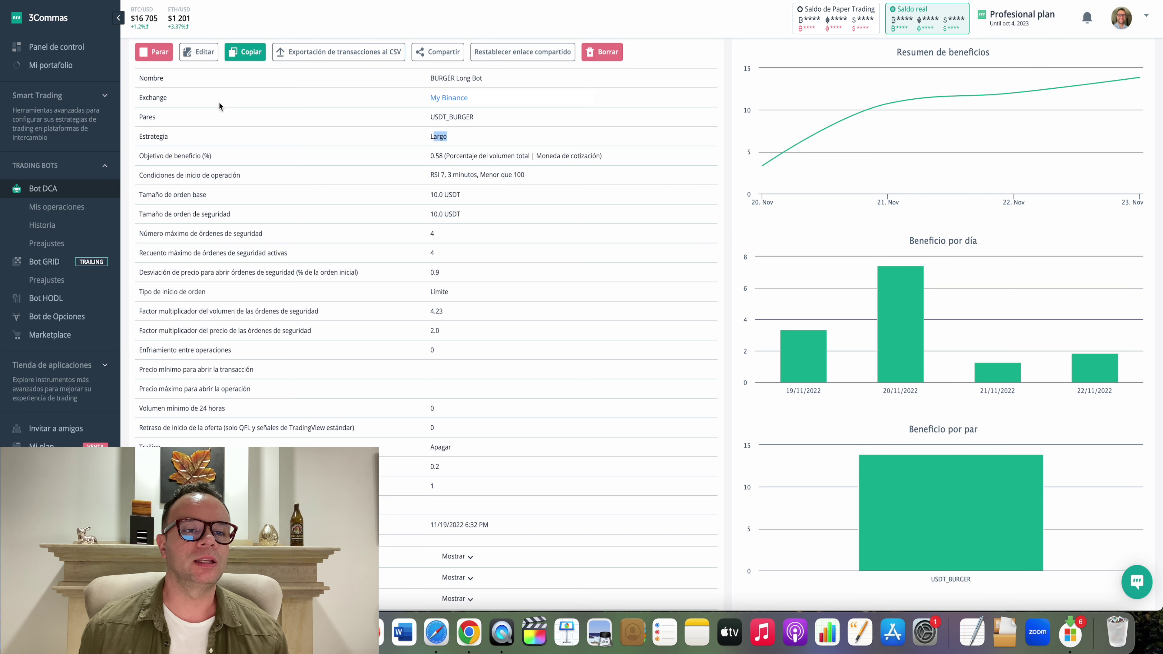
Open the BURGER Long Bot's settings for editing and compare the amount currently used with the maximum amount in the summary.
click(202, 55)
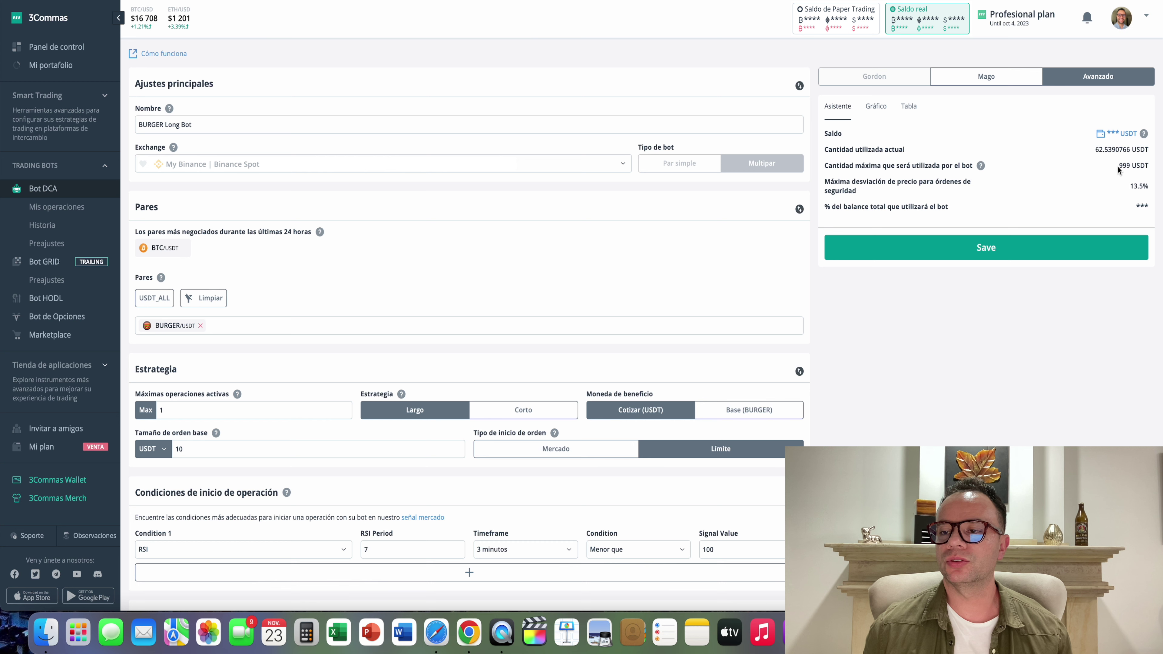
drag(1118, 167, 1145, 167)
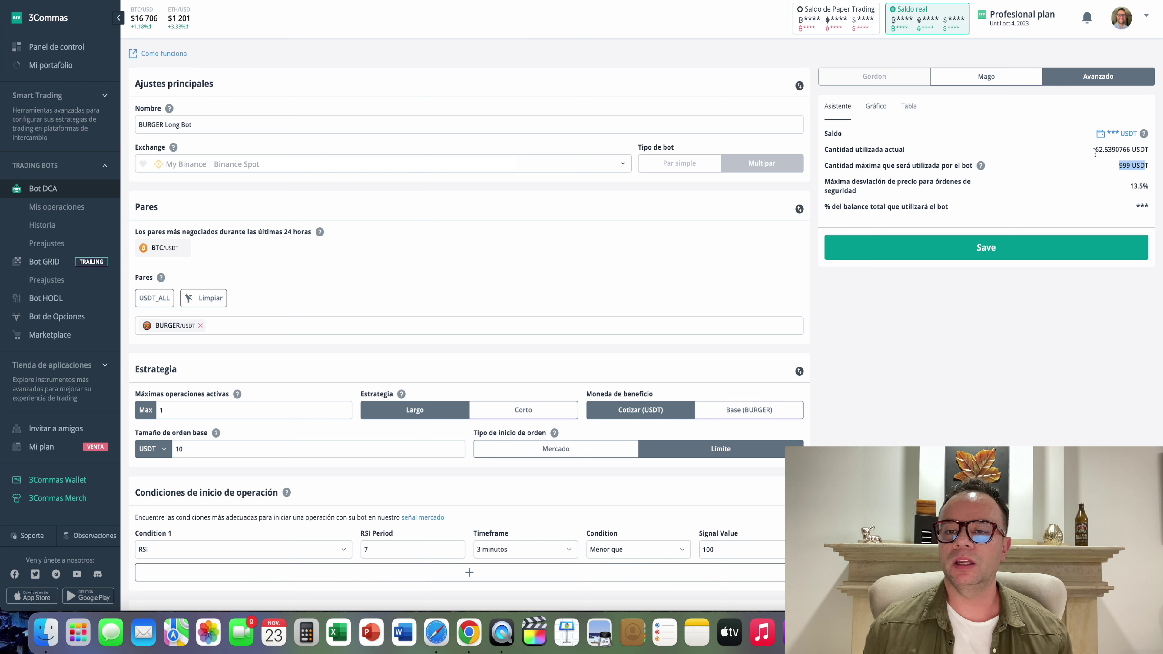
drag(1095, 152, 1110, 151)
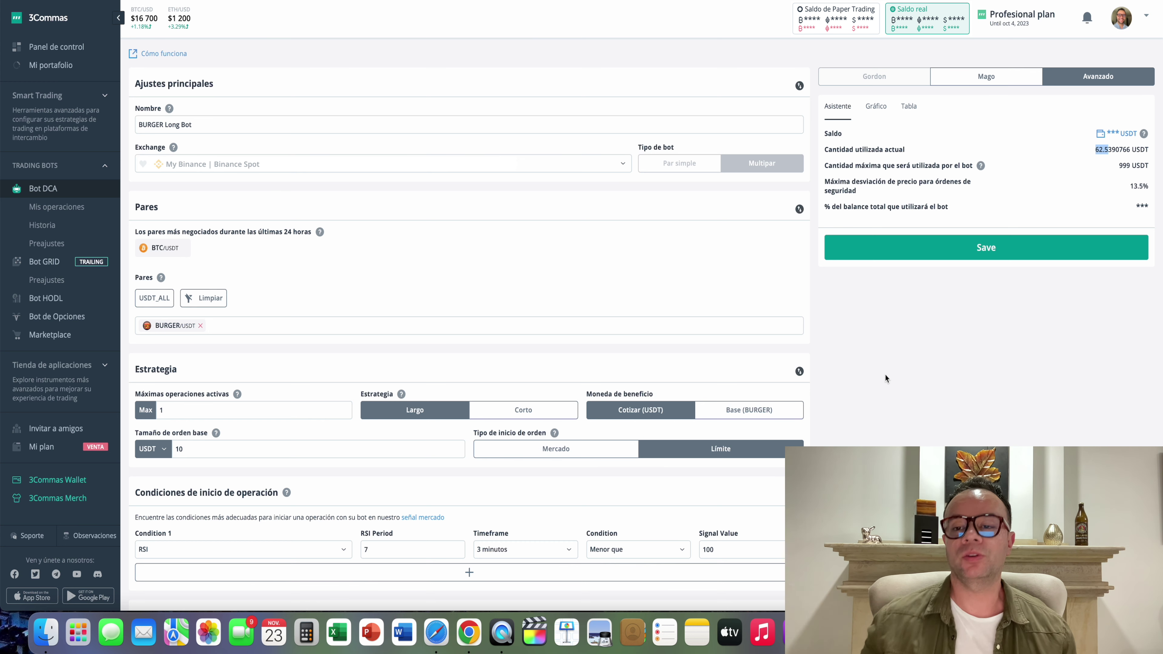
click(1120, 171)
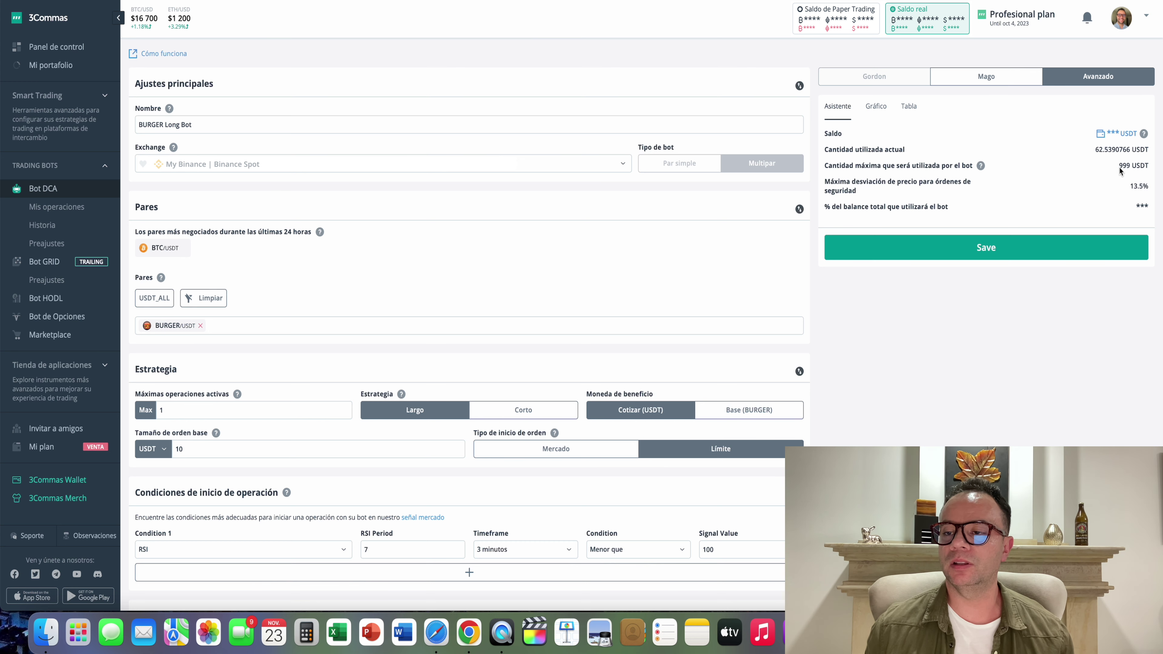
drag(1119, 166, 1150, 167)
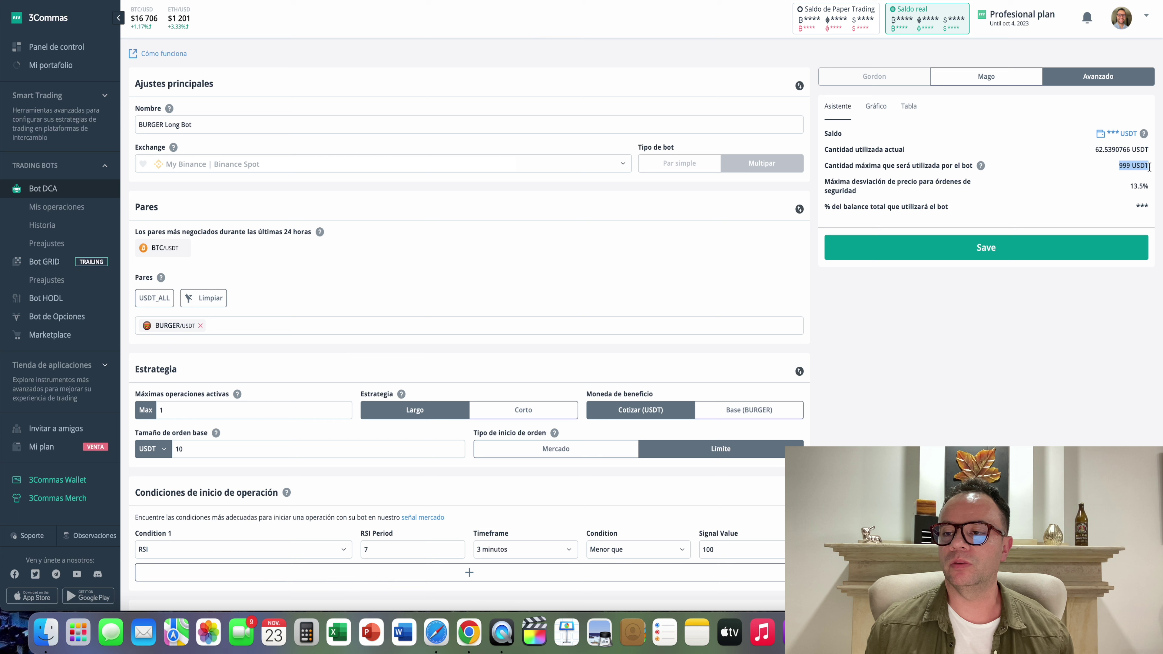